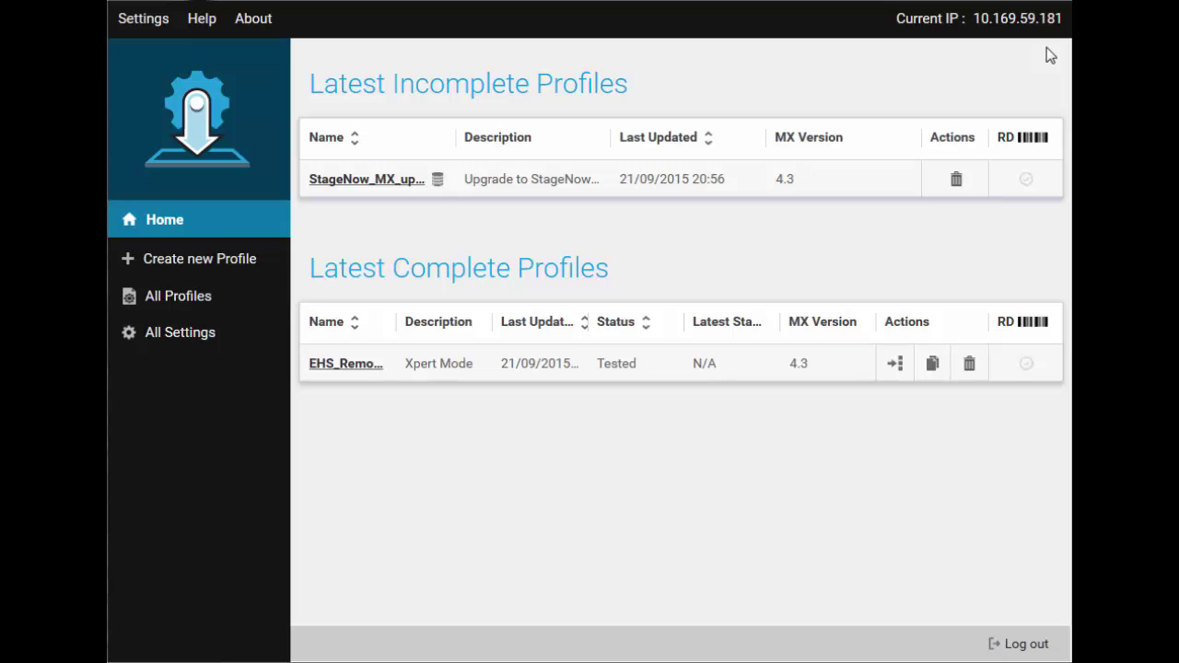
# - Create a profile from the Manage Application(s) wizard and name it DeployEHS
pyautogui.click(192, 259)
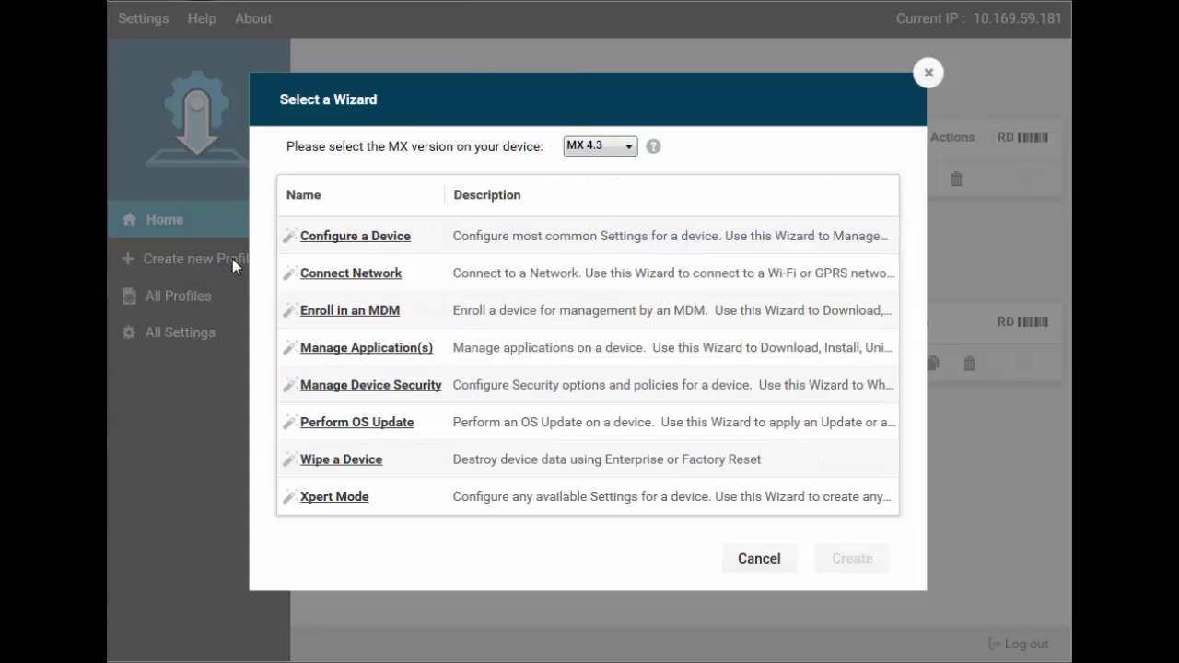
pyautogui.click(367, 362)
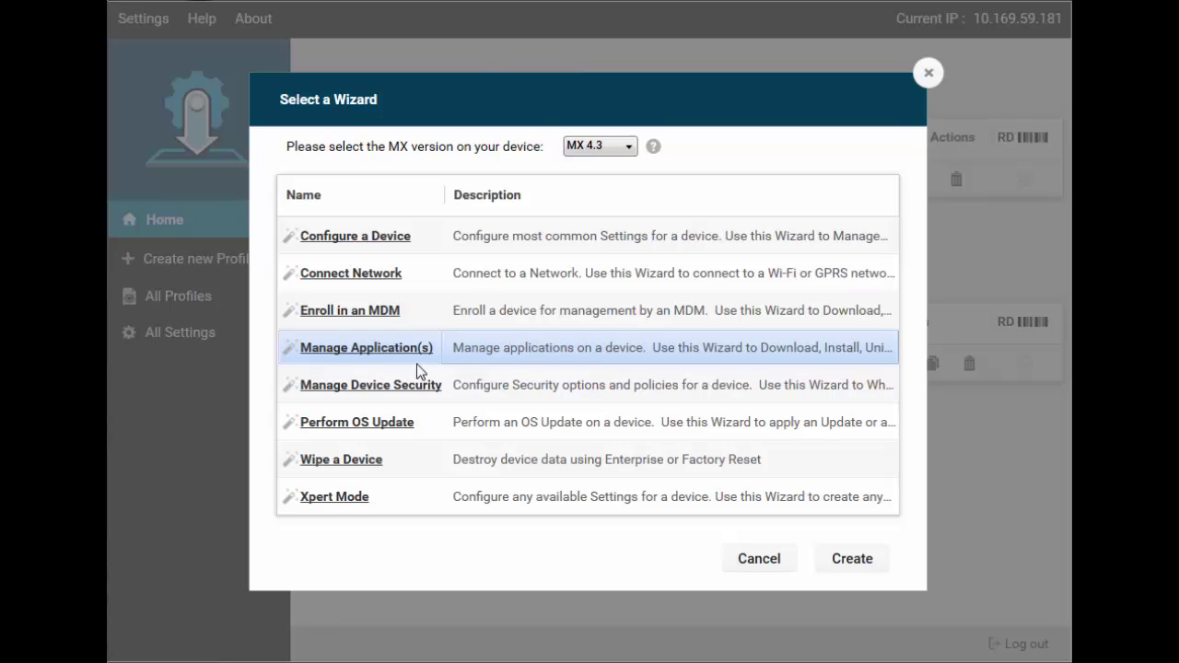
pyautogui.click(850, 560)
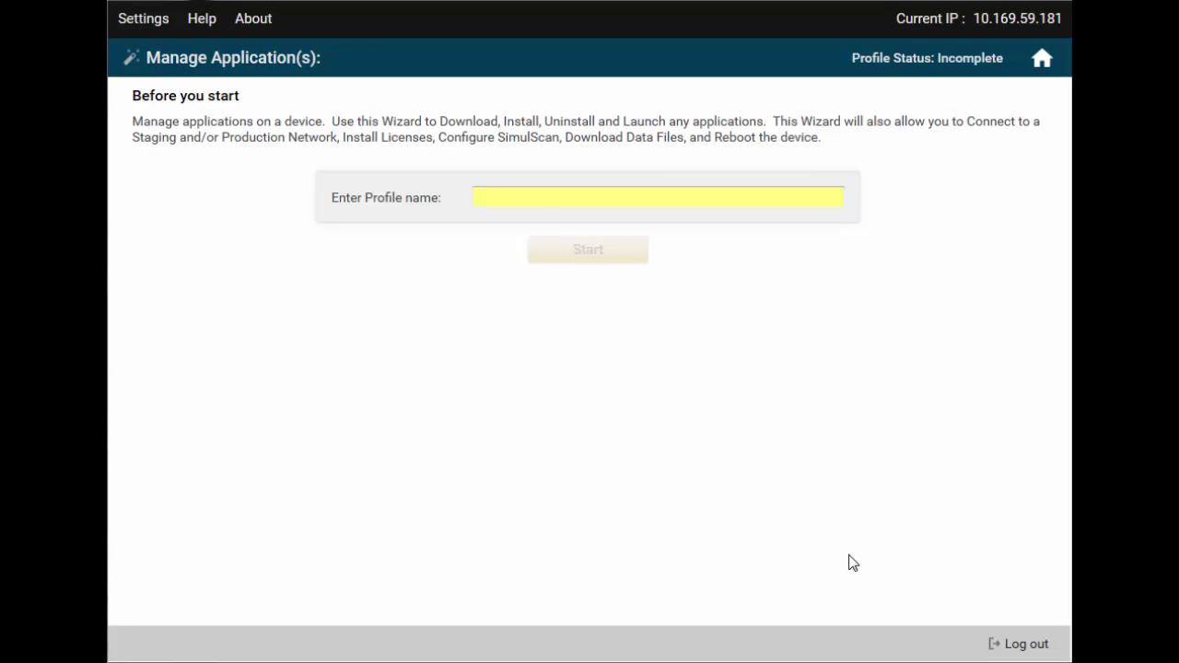
pyautogui.click(503, 200)
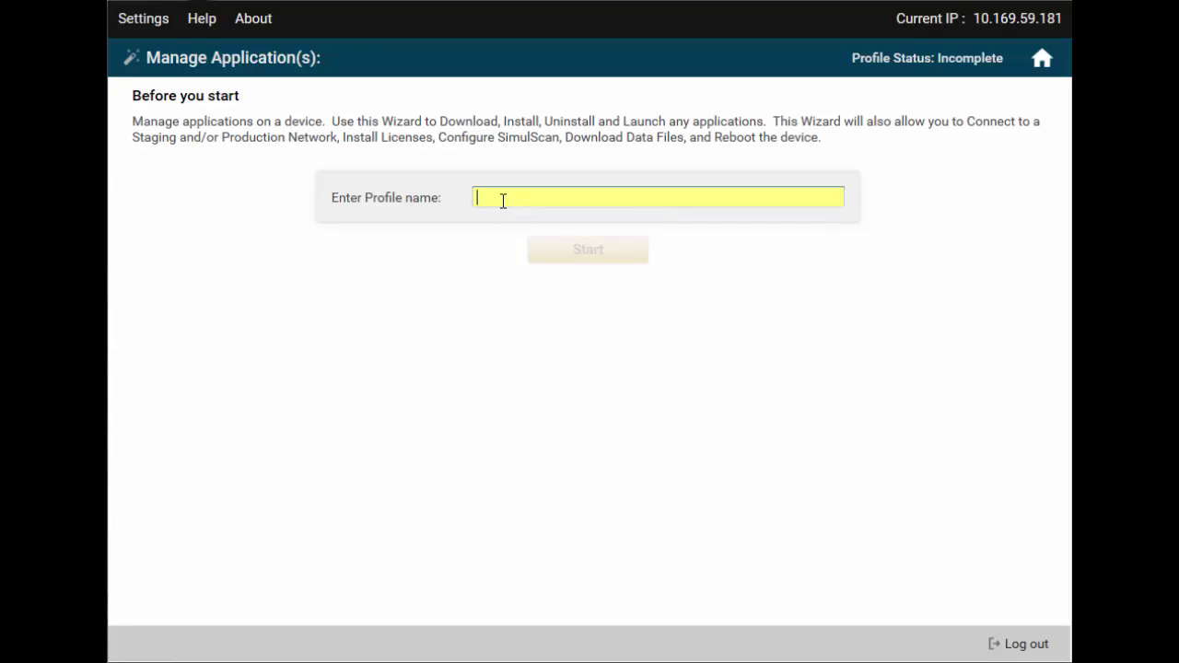
pyautogui.write('DeployEHS')
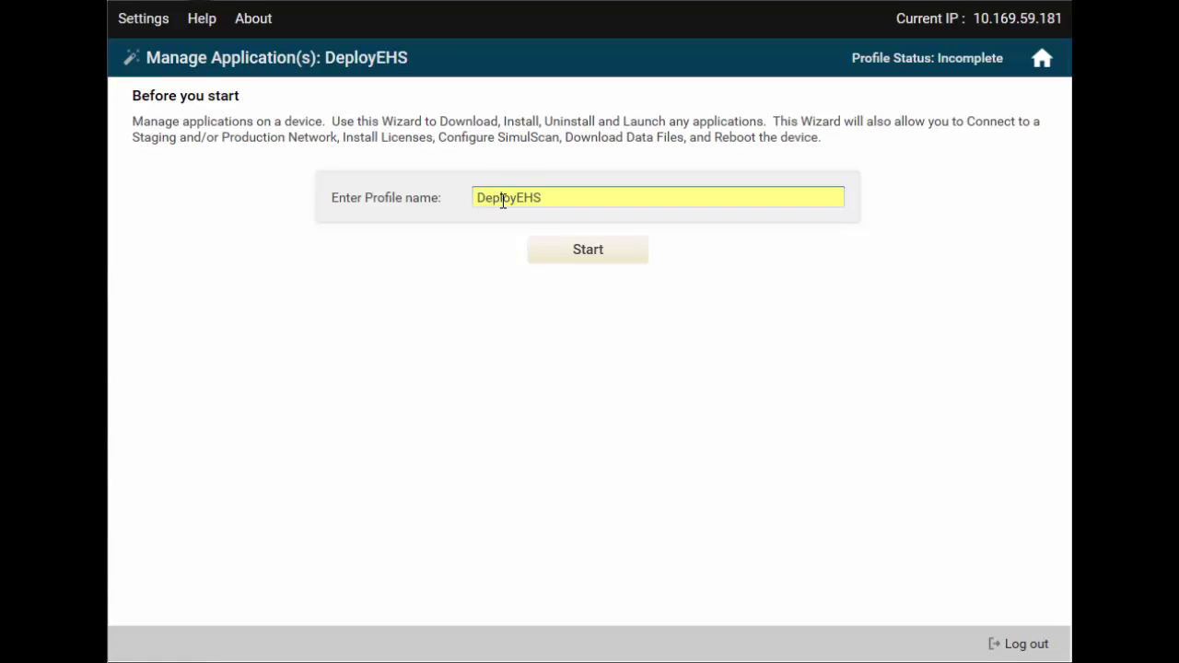
pyautogui.press('Return')
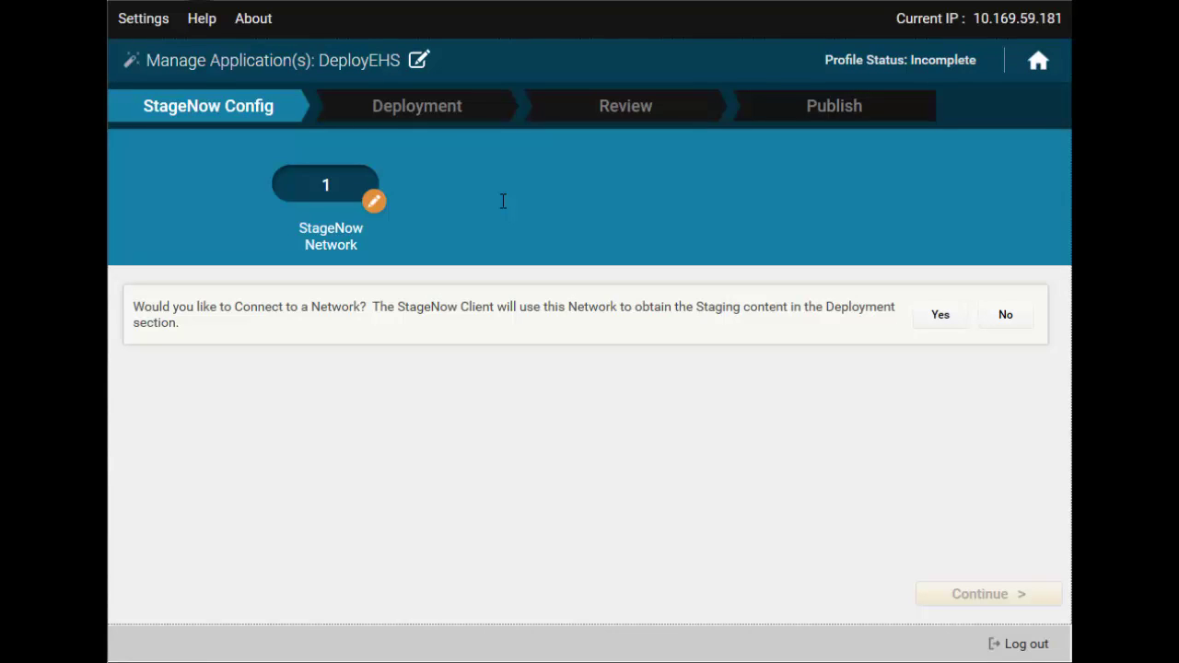
# - Choose to connect to a Wi-Fi staging network
pyautogui.click(940, 316)
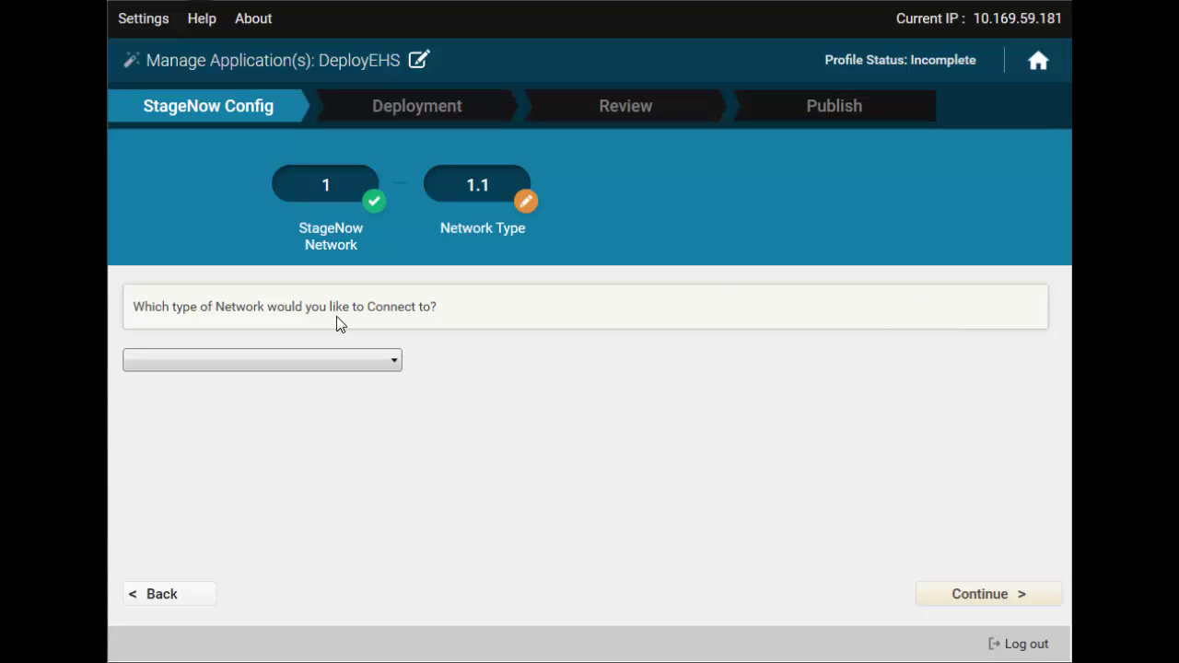
pyautogui.click(317, 360)
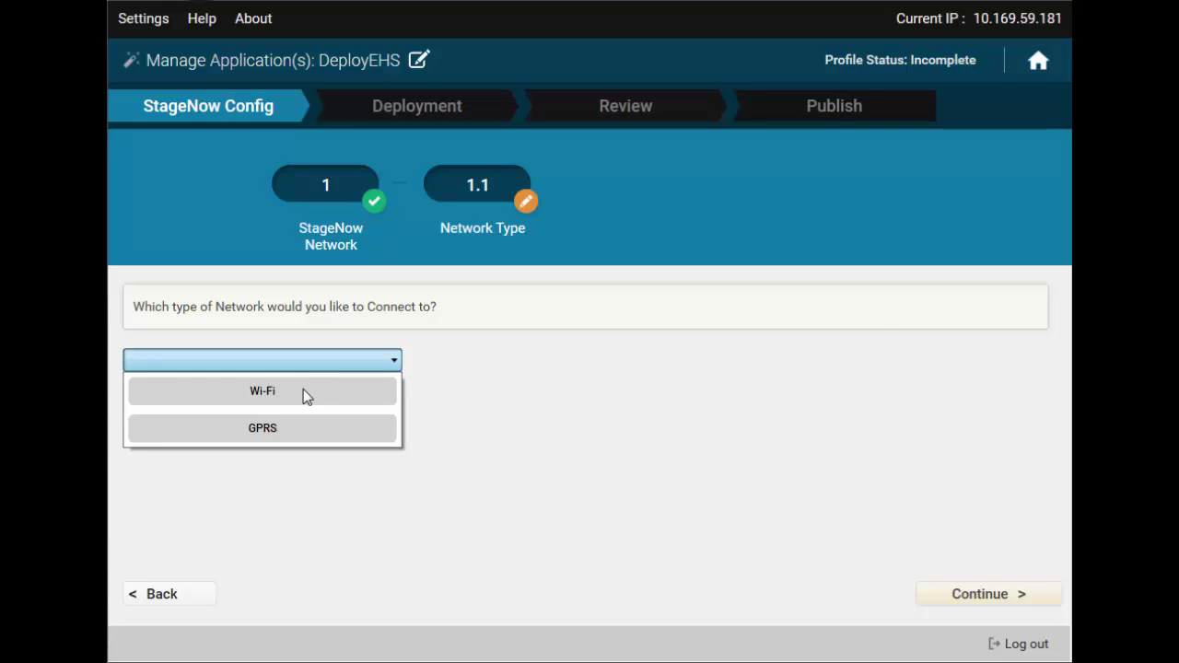
pyautogui.click(303, 389)
pyautogui.click(954, 594)
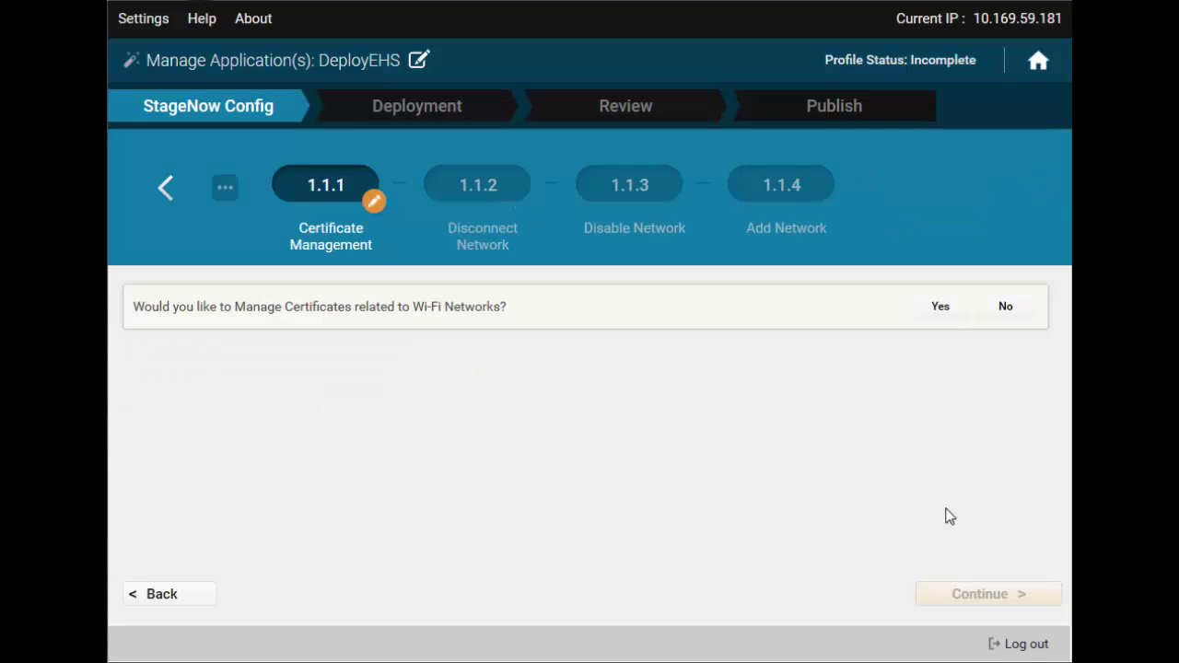
# - Decline Wi-Fi certificates and disable all existing networks using the saved WLAN.DisableAll setting
pyautogui.click(1007, 315)
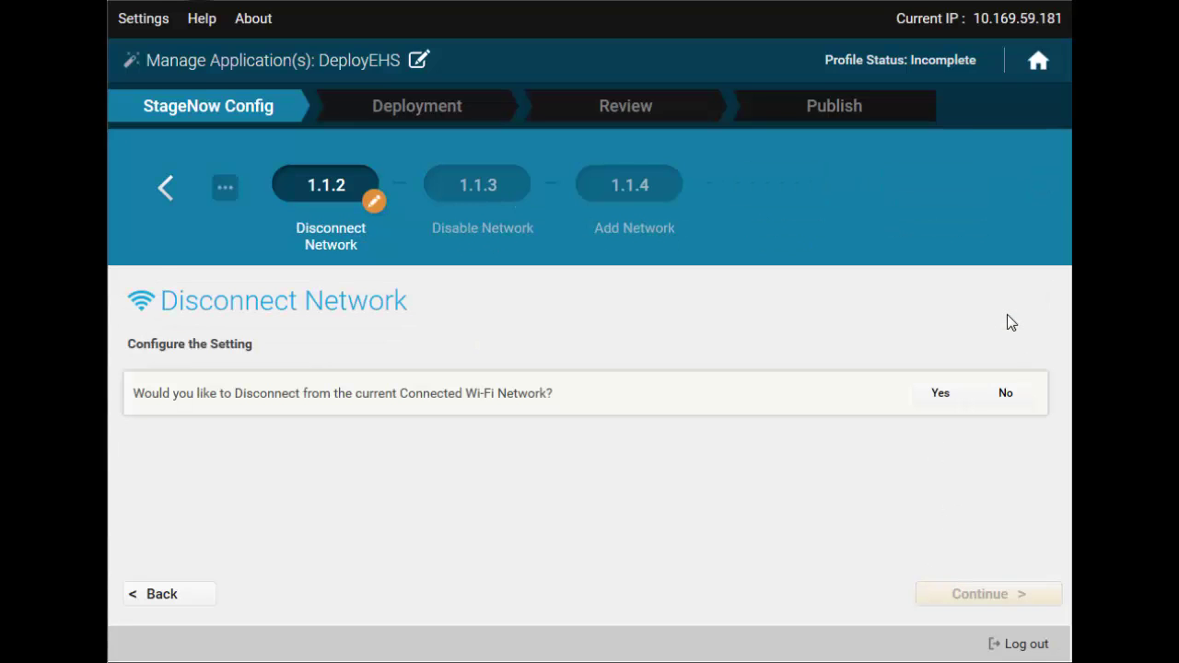
pyautogui.click(995, 393)
pyautogui.click(925, 381)
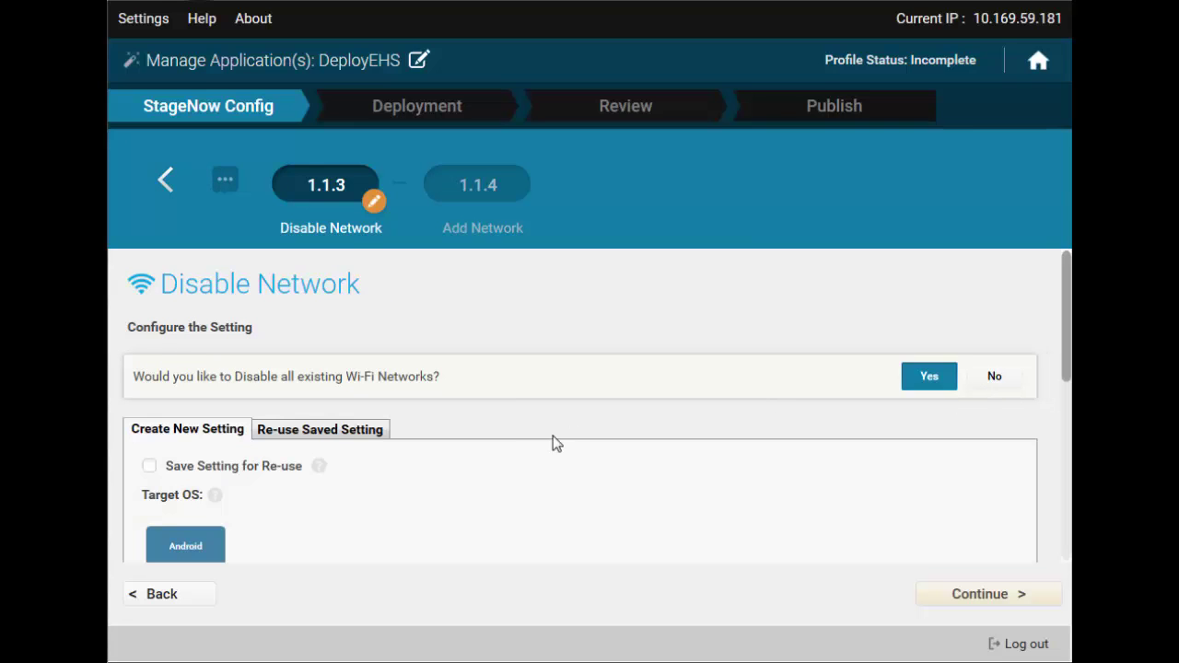
pyautogui.click(362, 431)
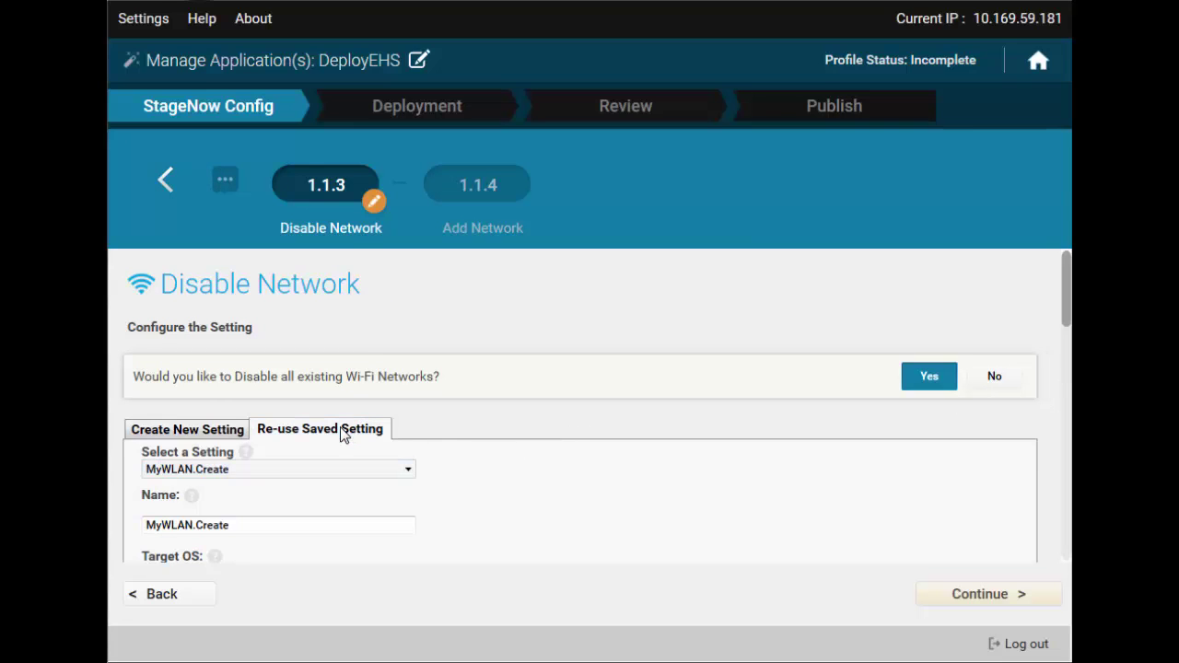
pyautogui.click(407, 469)
pyautogui.click(322, 509)
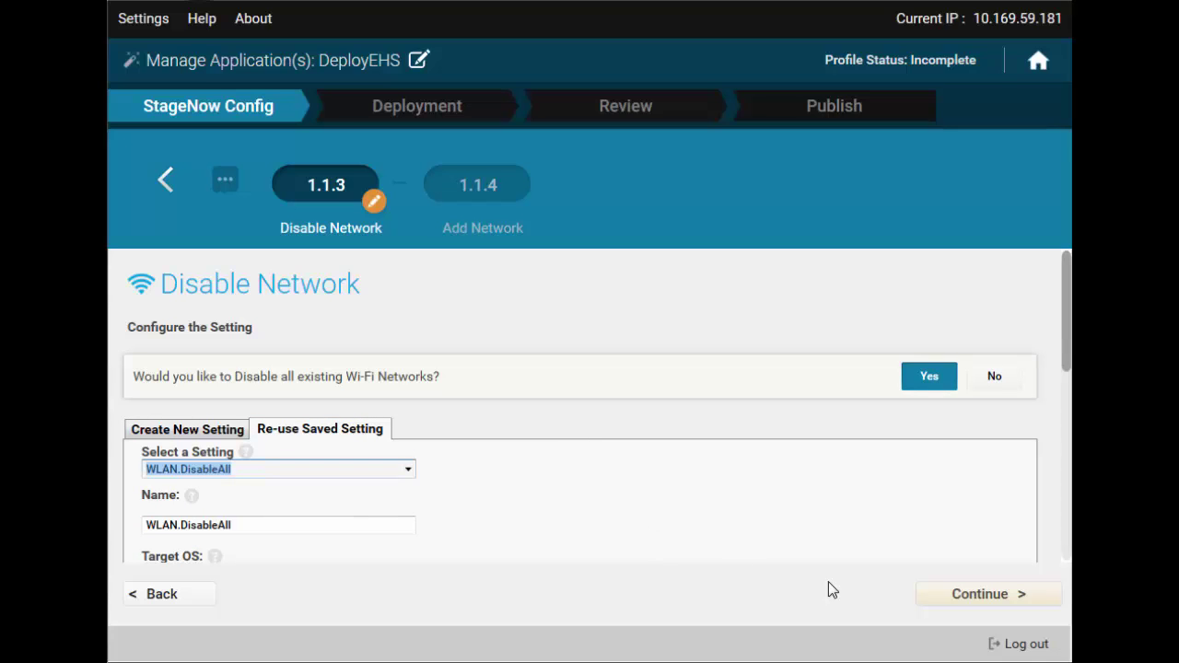
pyautogui.click(952, 594)
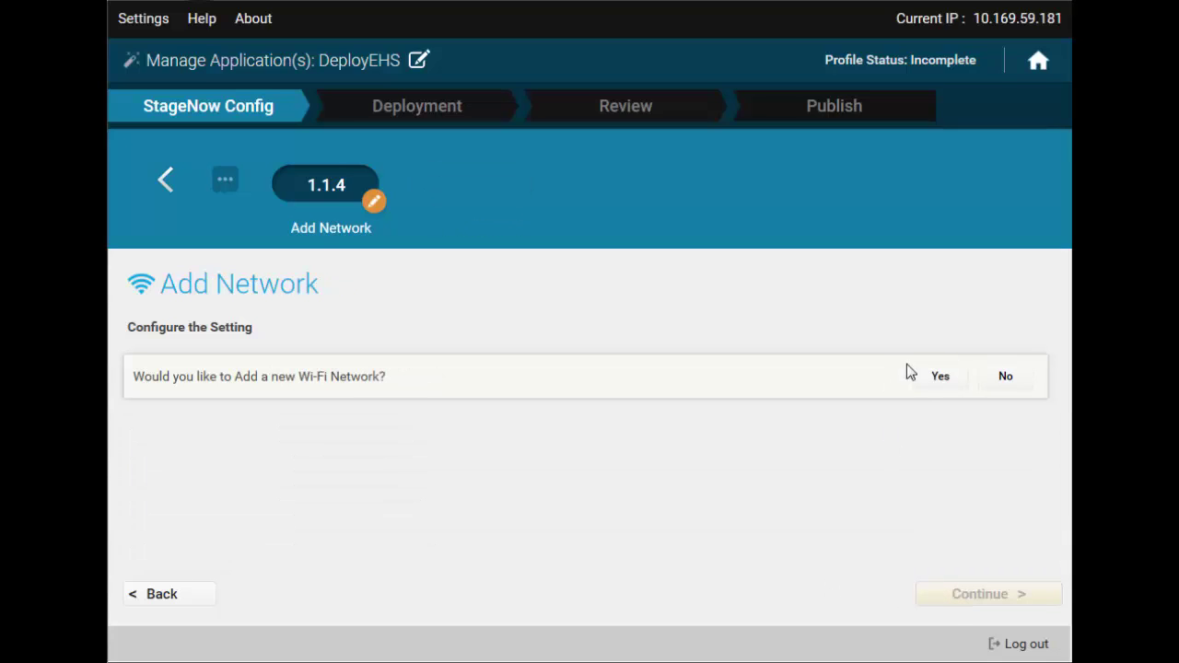
# - Add and connect the Wi-Fi network using the saved MyWLAN.Create and MyWLAN.connect settings
pyautogui.click(940, 377)
pyautogui.click(342, 428)
pyautogui.click(408, 468)
pyautogui.click(406, 485)
pyautogui.click(950, 599)
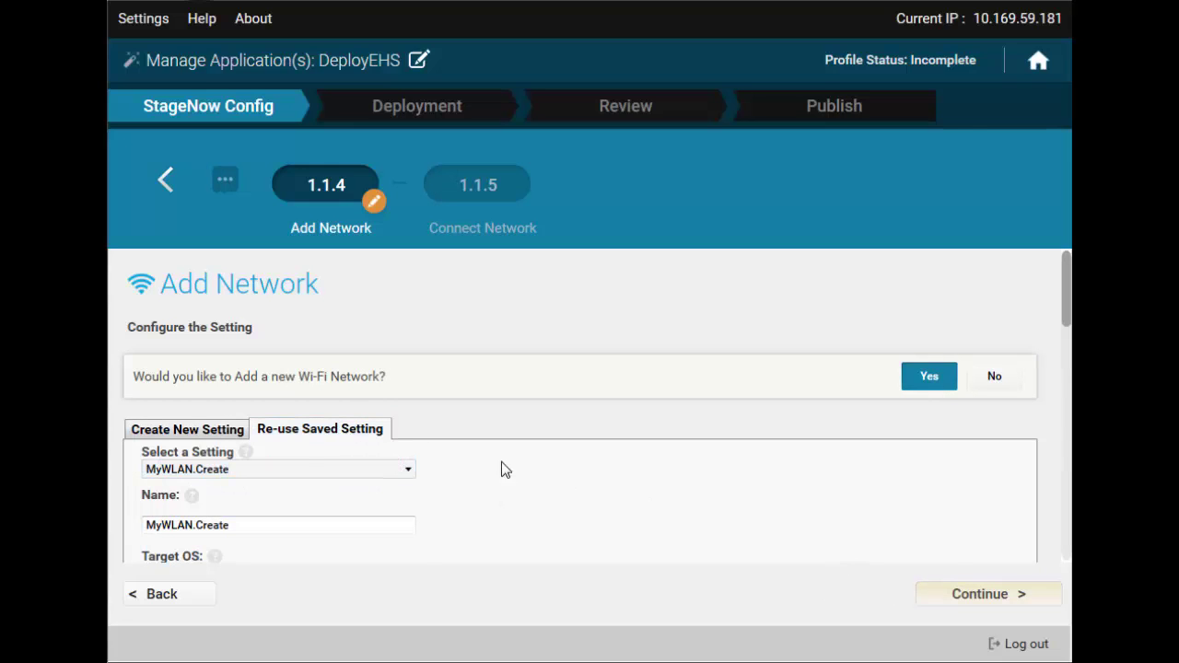
pyautogui.click(335, 428)
pyautogui.click(408, 469)
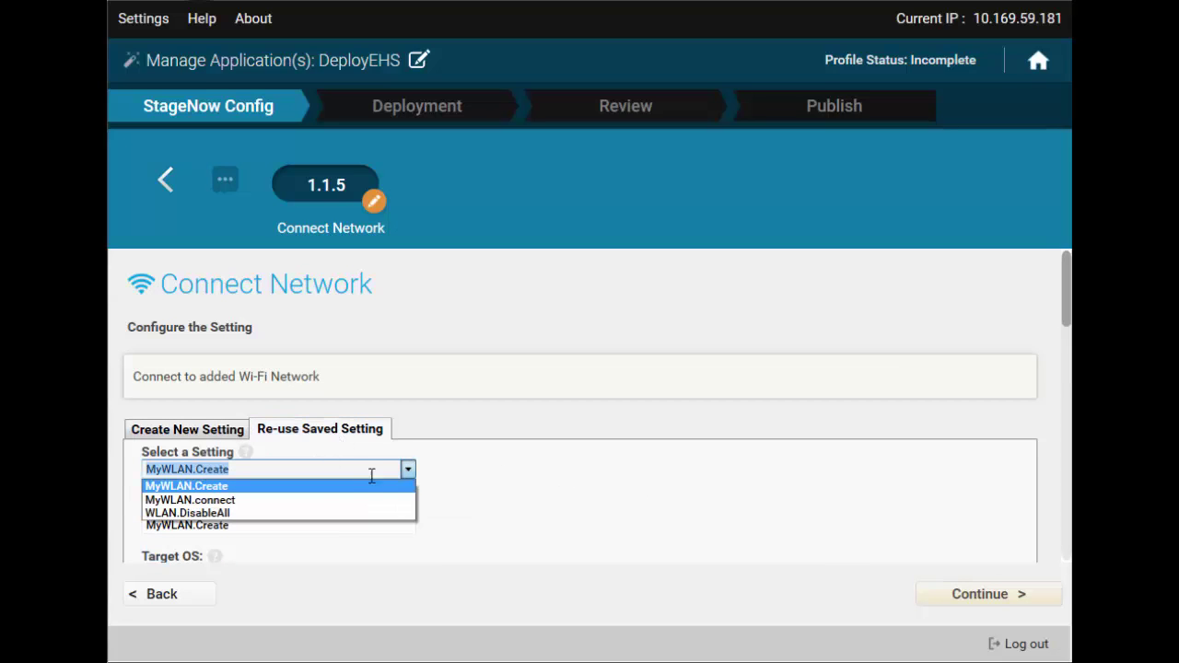
pyautogui.click(319, 500)
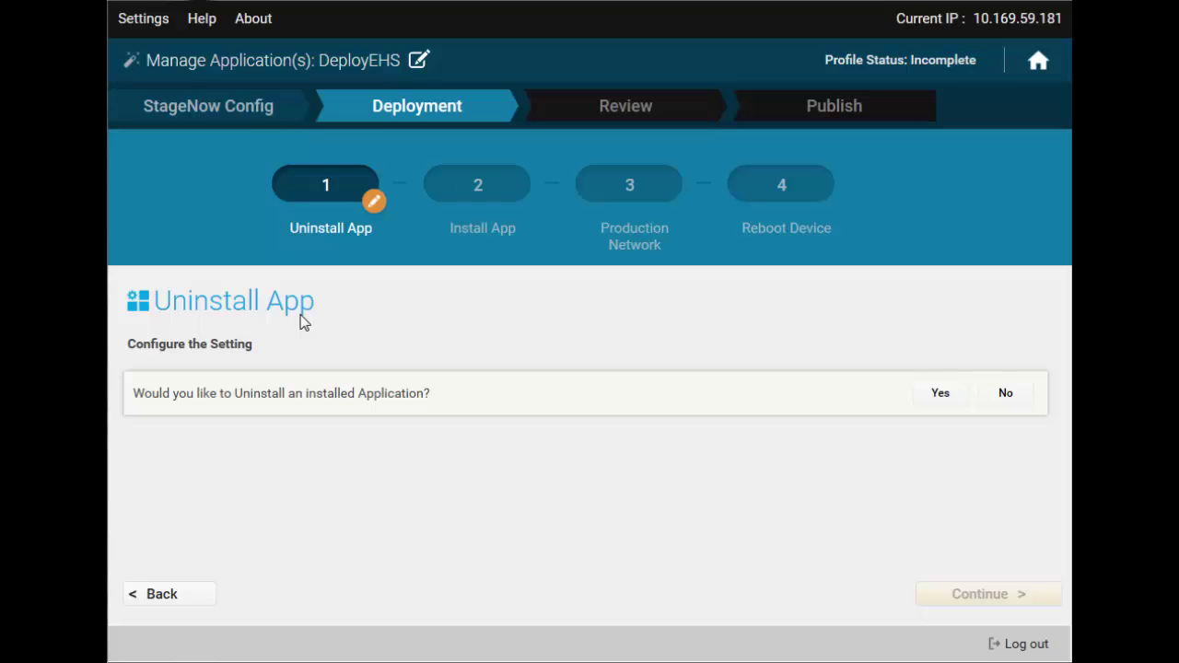
# - Preview the Uninstall App form, then decline uninstalling any application
pyautogui.click(939, 392)
pyautogui.scroll(-5, 638, 464)
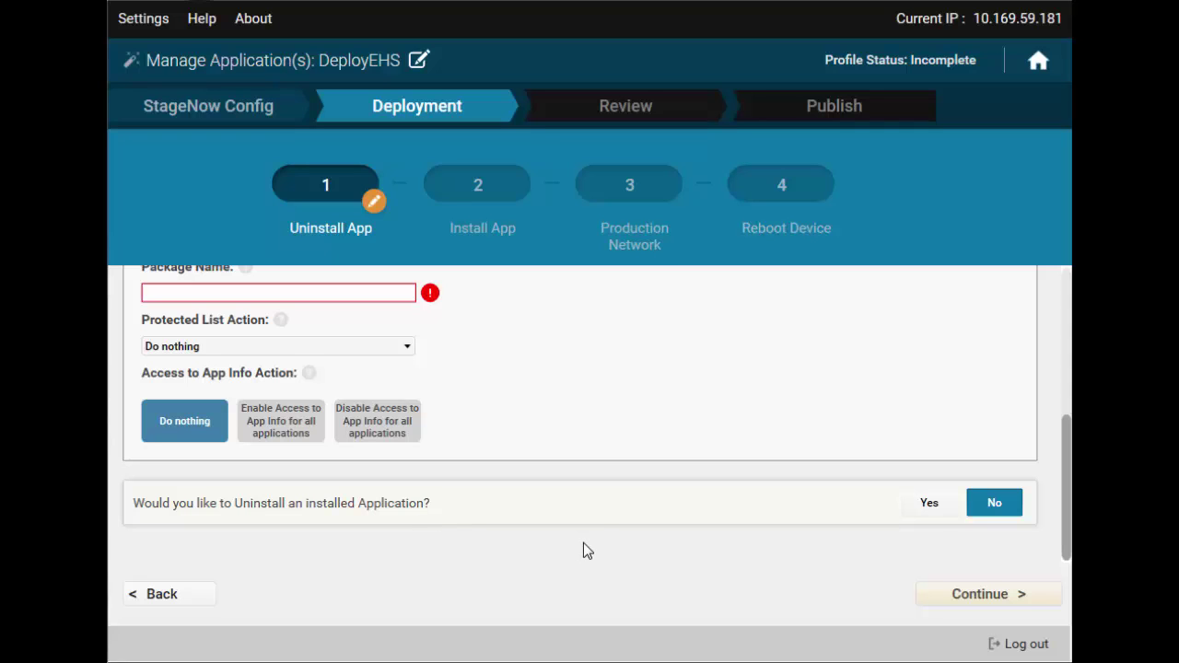
pyautogui.scroll(4, 582, 543)
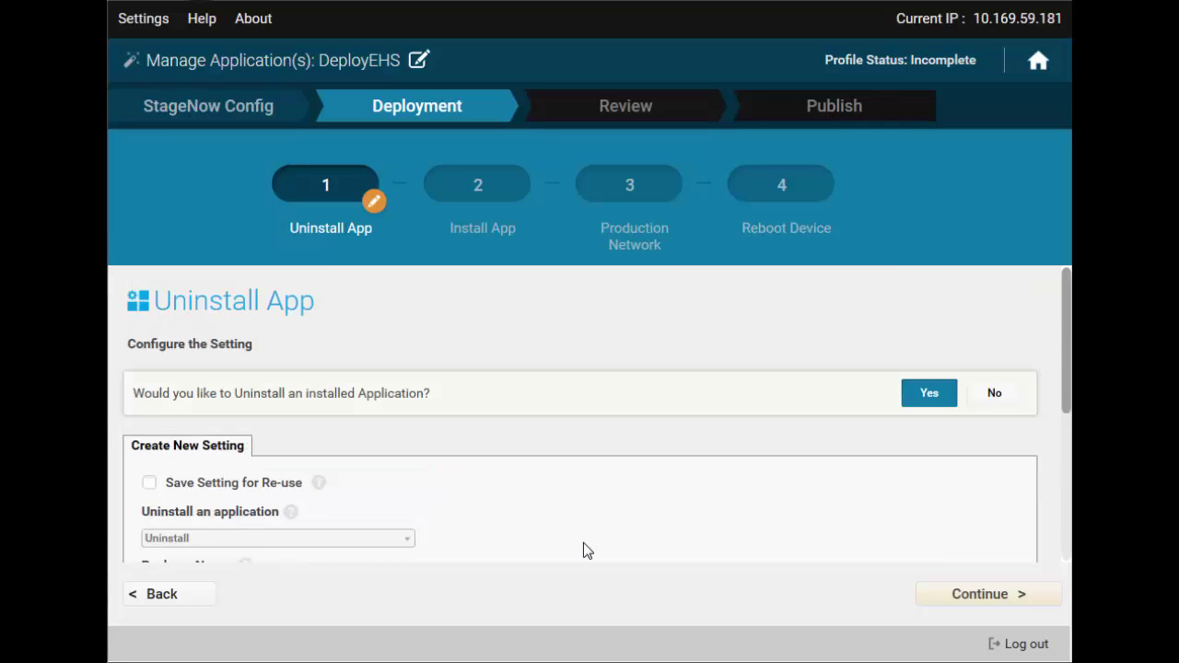
pyautogui.click(983, 387)
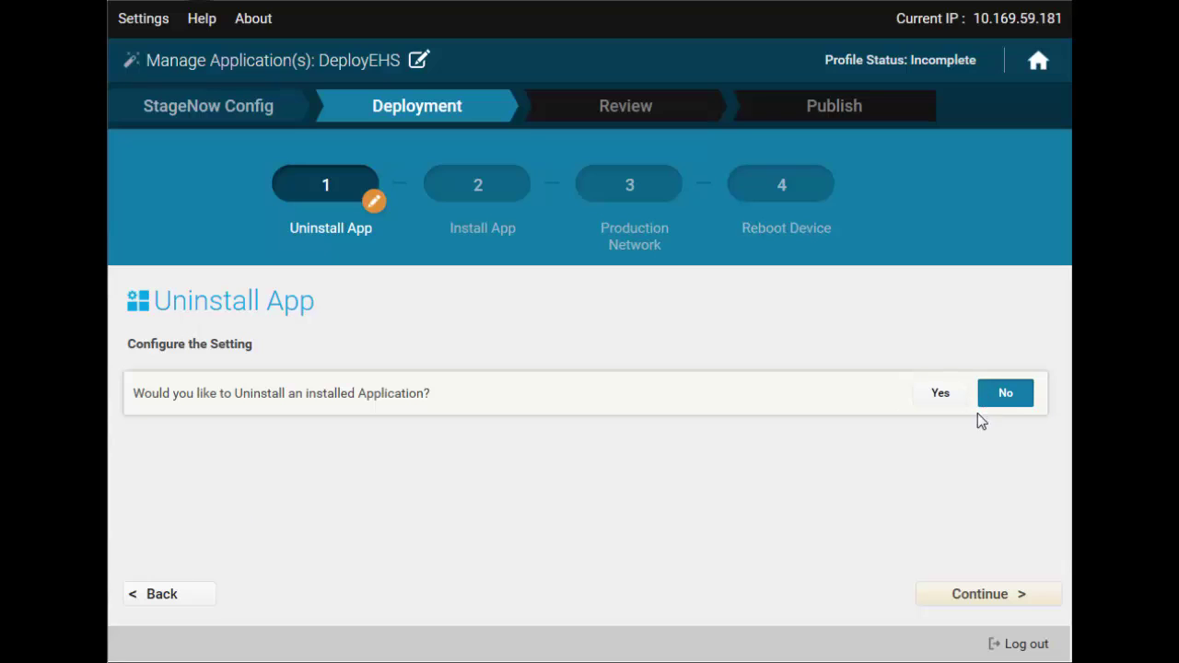
pyautogui.click(970, 594)
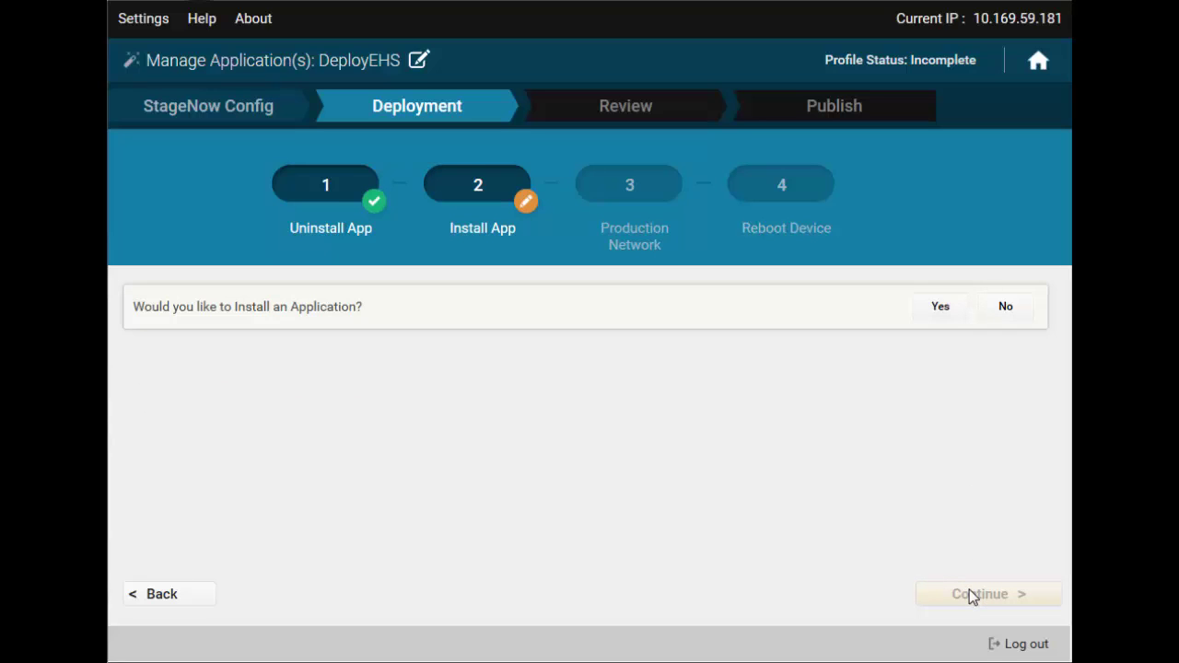
# - Install an app with no license or SimulScan, downloading the APK file to the device
pyautogui.click(940, 307)
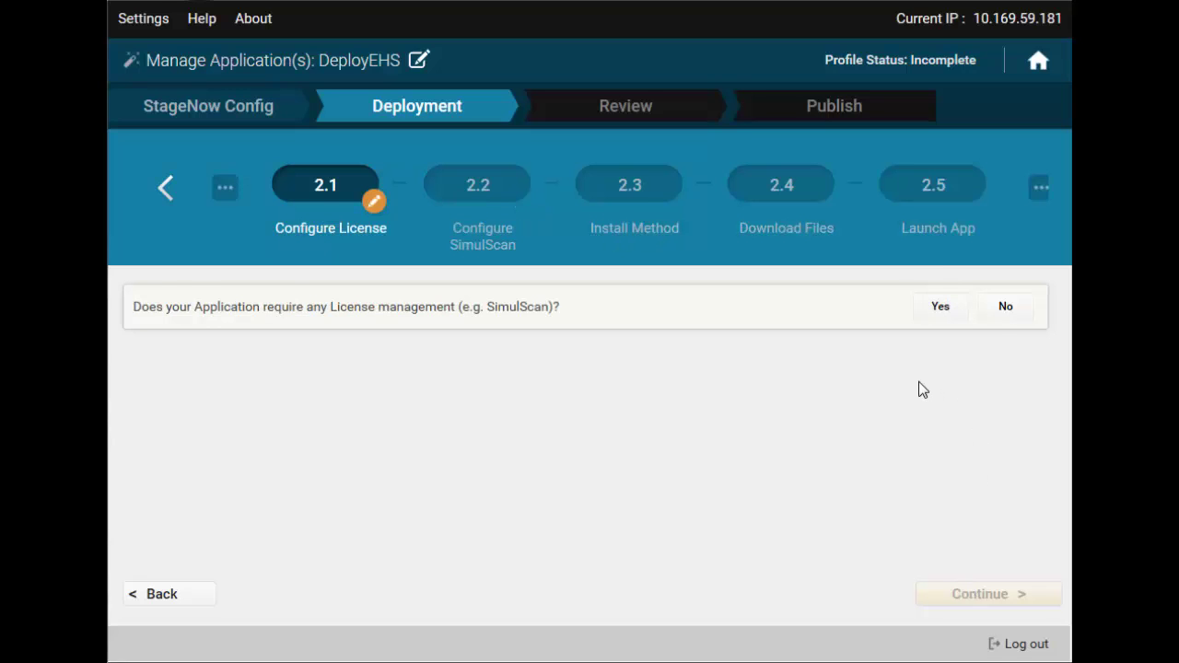
pyautogui.click(1006, 309)
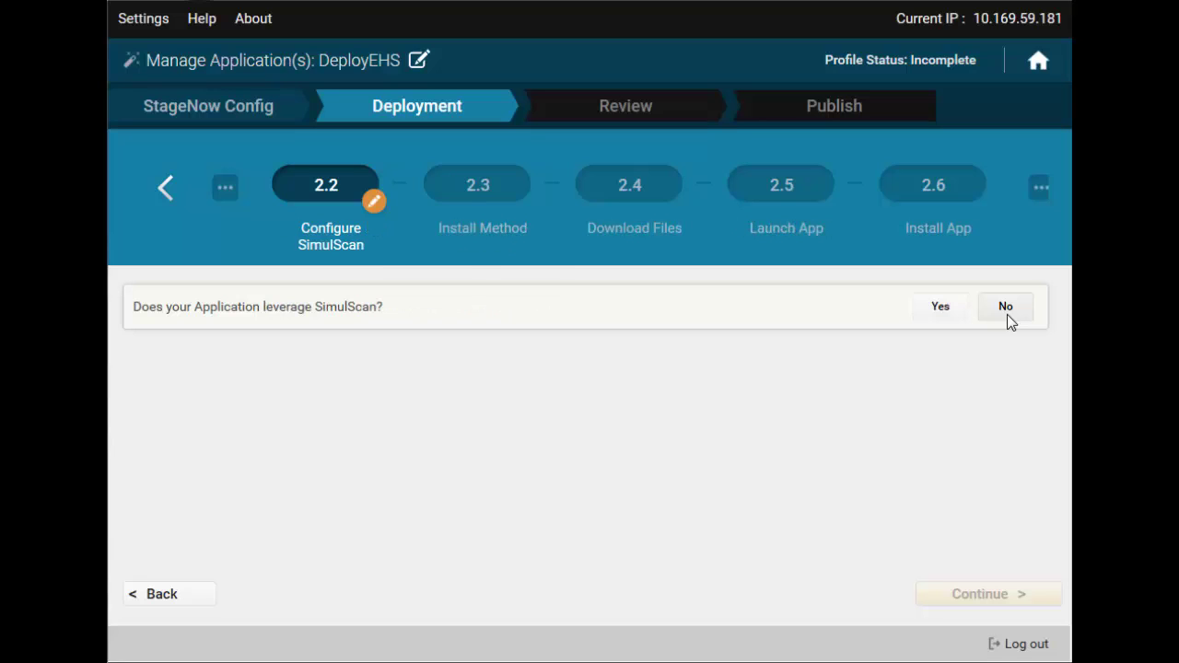
pyautogui.click(1008, 316)
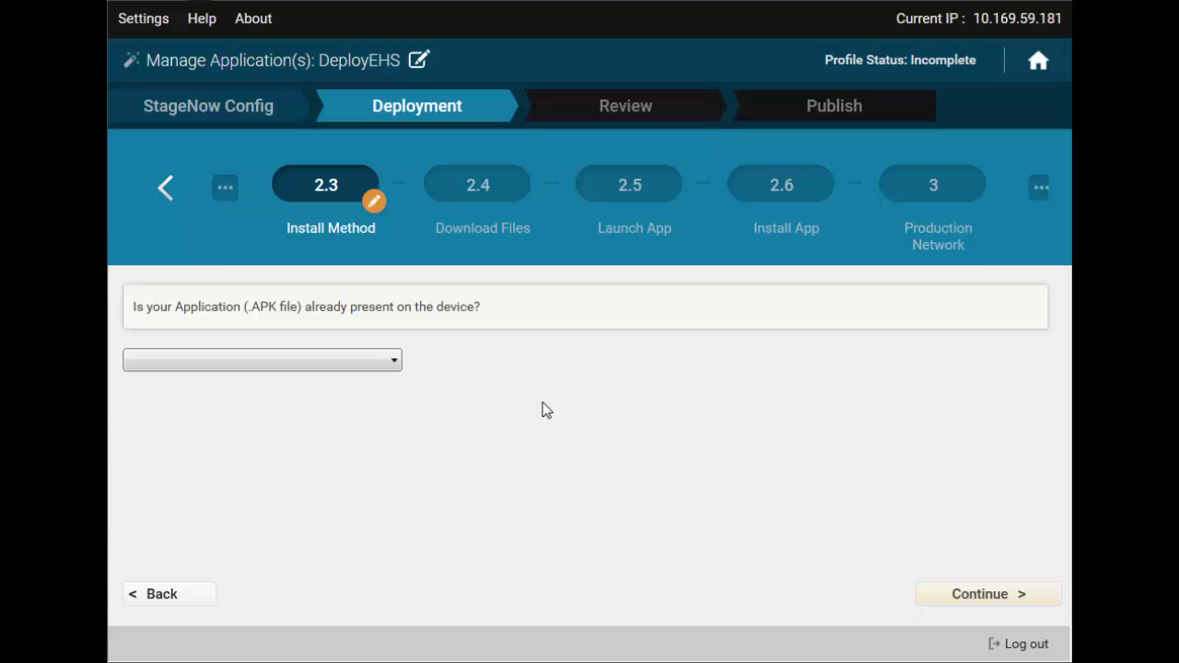
pyautogui.click(273, 361)
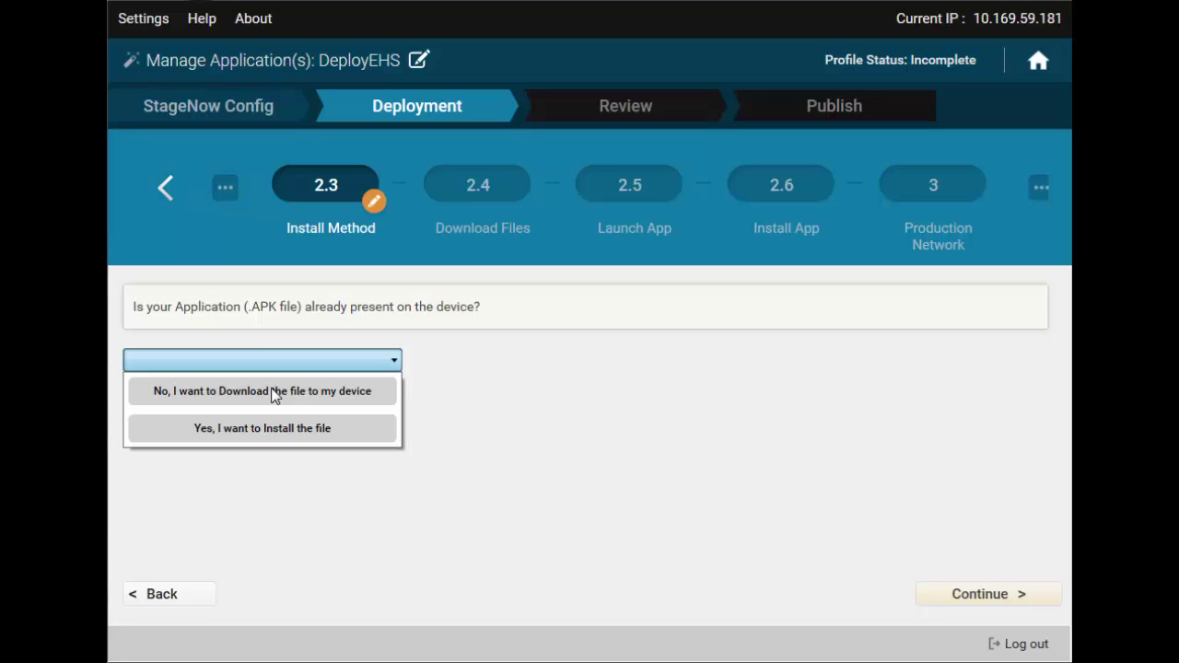
pyautogui.click(275, 391)
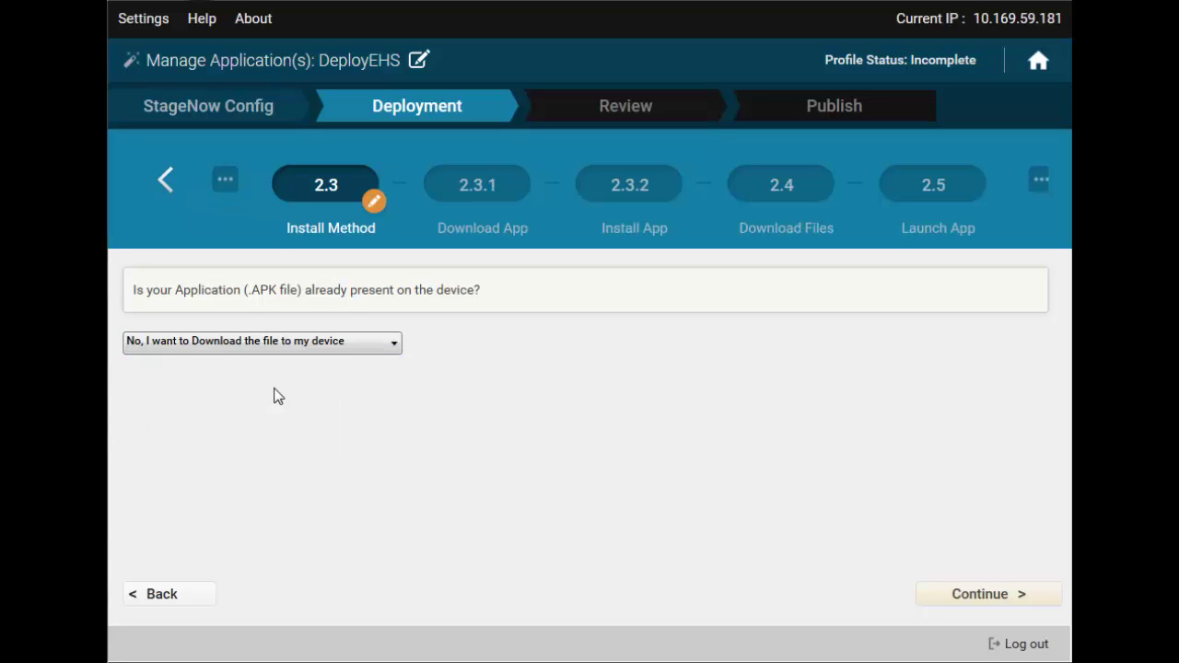
pyautogui.click(959, 597)
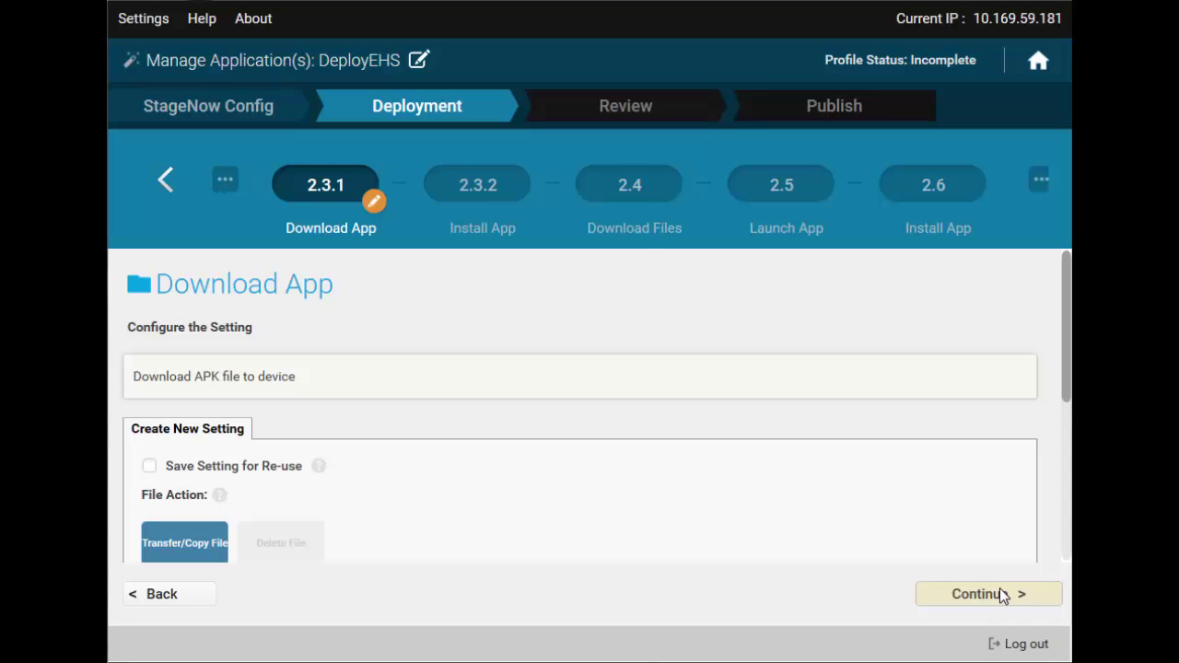
# - Save the download setting as EHS.downloadAPK with File on Device set to /sdcard/EHS.apk
pyautogui.click(149, 468)
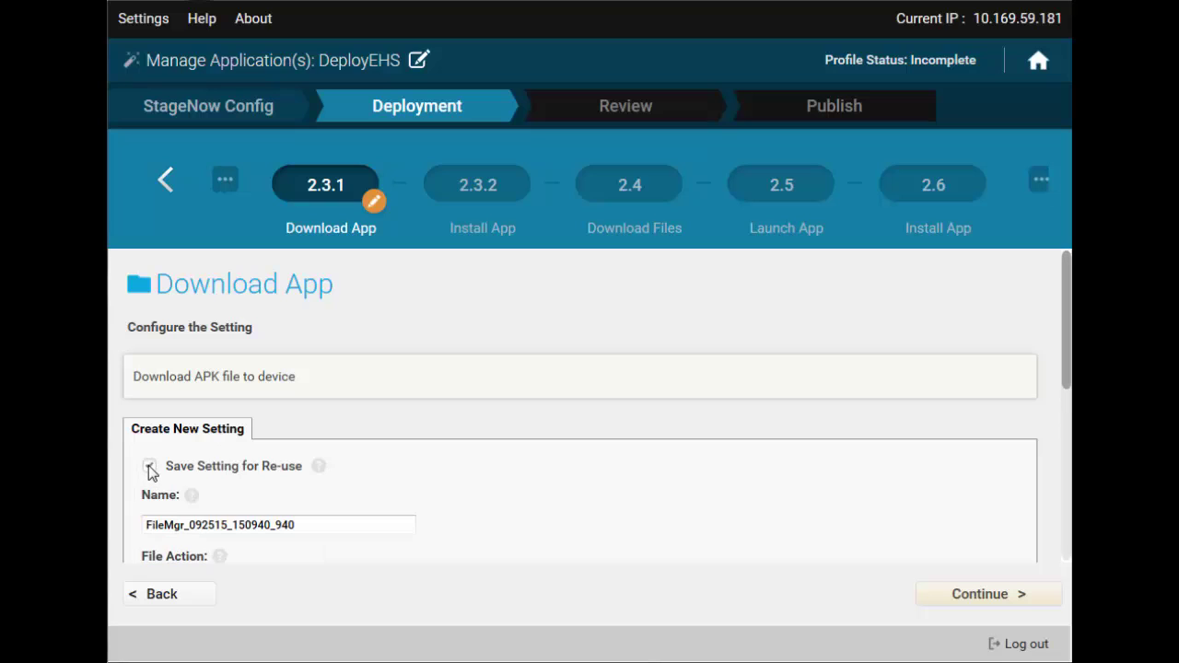
pyautogui.click(192, 523)
pyautogui.moveTo(229, 524); pyautogui.dragTo(195, 524)
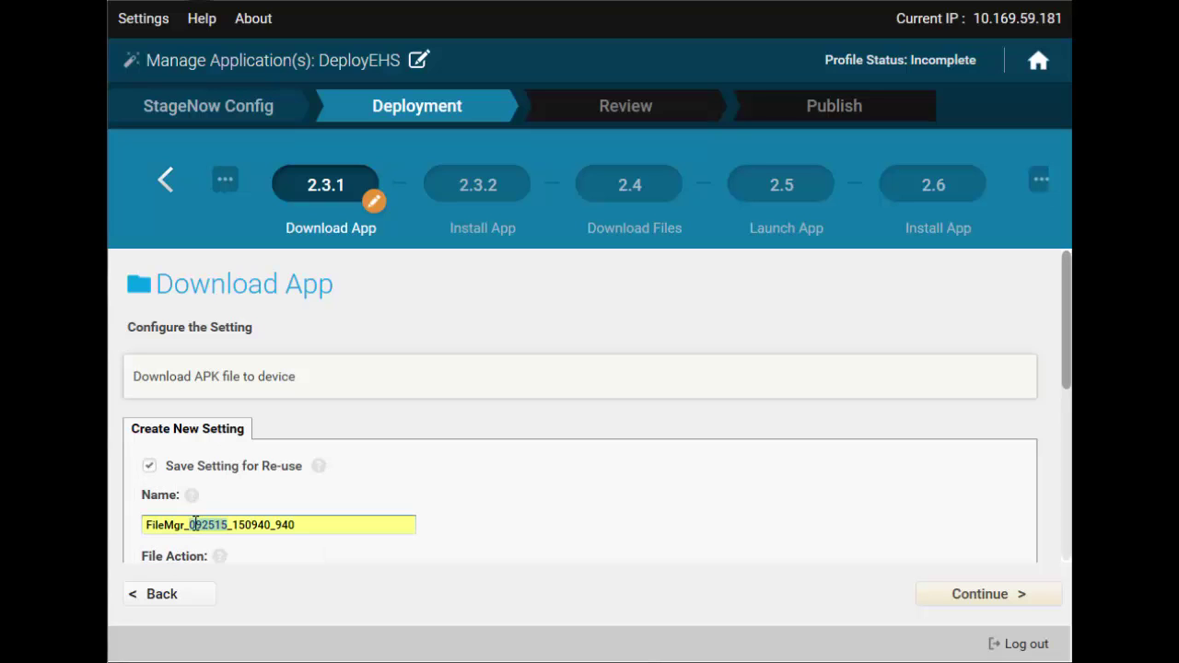
pyautogui.doubleClick(195, 524)
pyautogui.write('EHS')
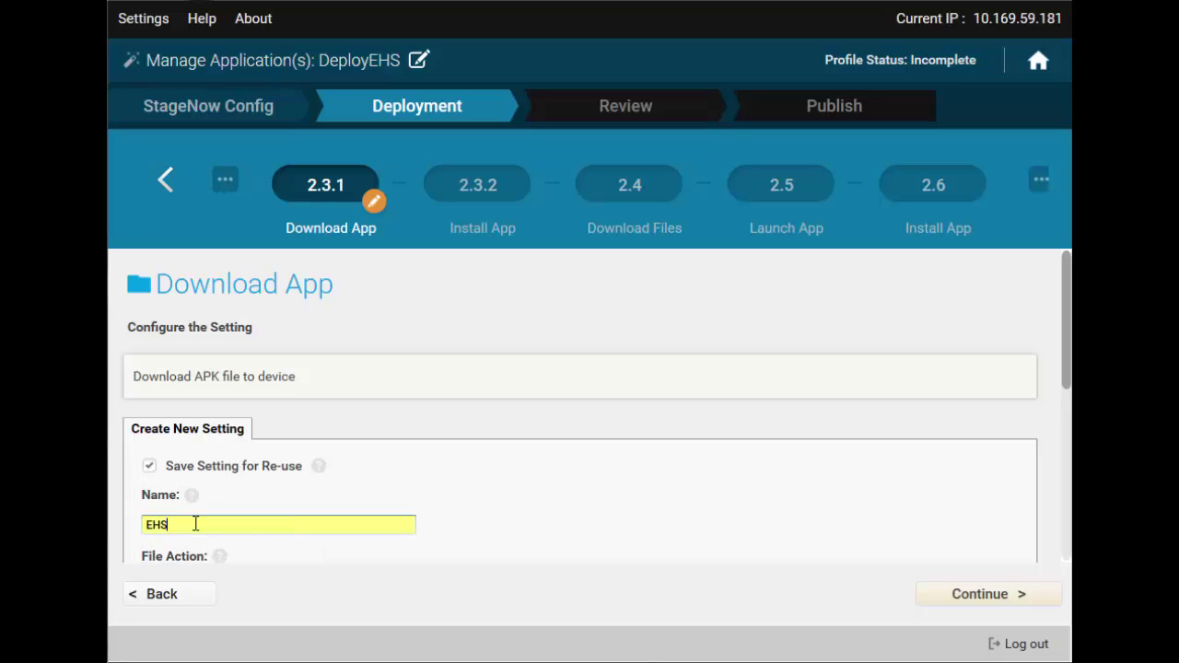
pyautogui.write('.downloadAPK')
pyautogui.scroll(-2, 298, 524)
pyautogui.scroll(-1, 297, 524)
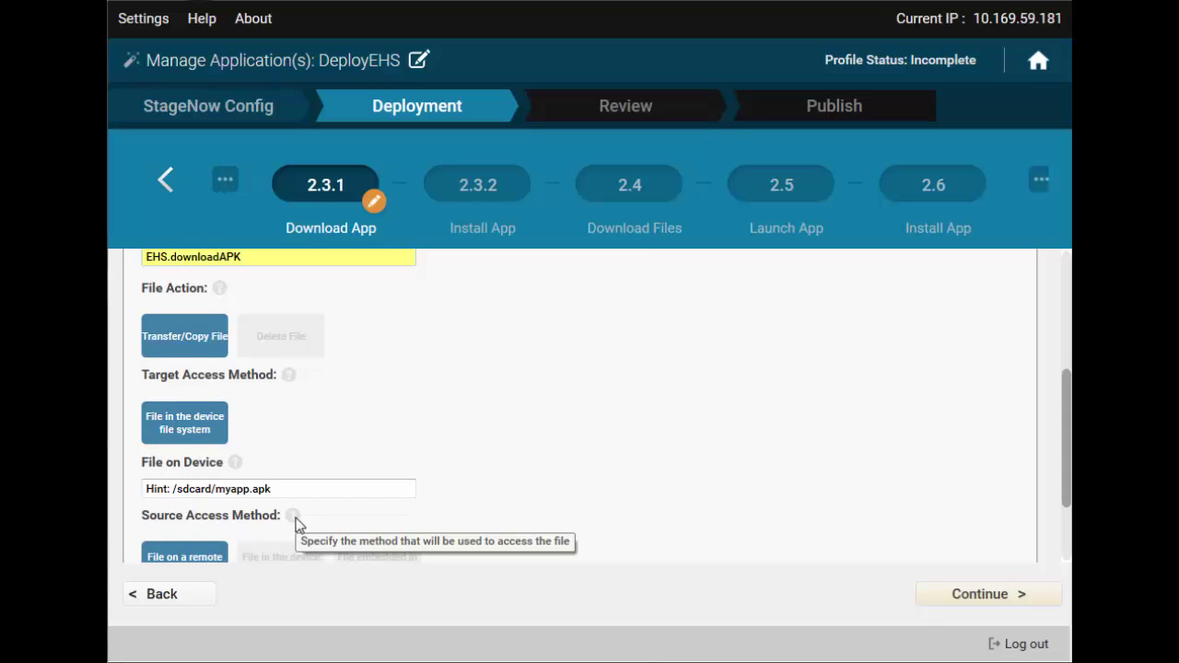
pyautogui.click(295, 494)
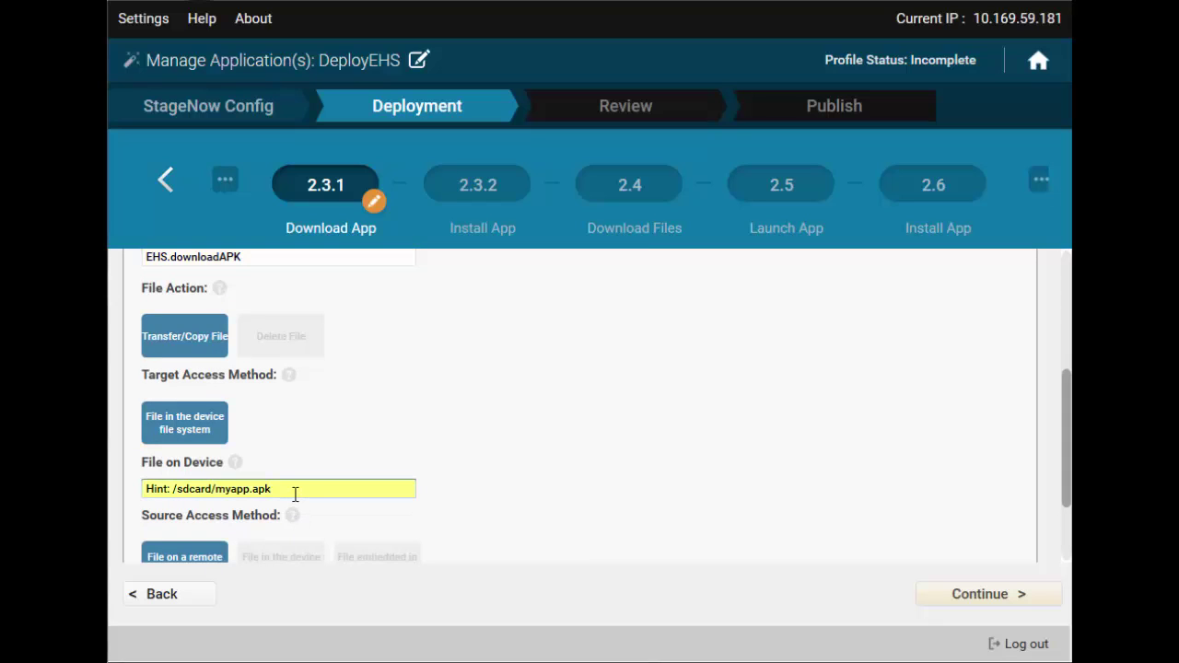
pyautogui.press('Delete')
pyautogui.press('Delete')
pyautogui.press('Delete')
pyautogui.press('Delete')
pyautogui.press('Delete')
pyautogui.press('Delete')
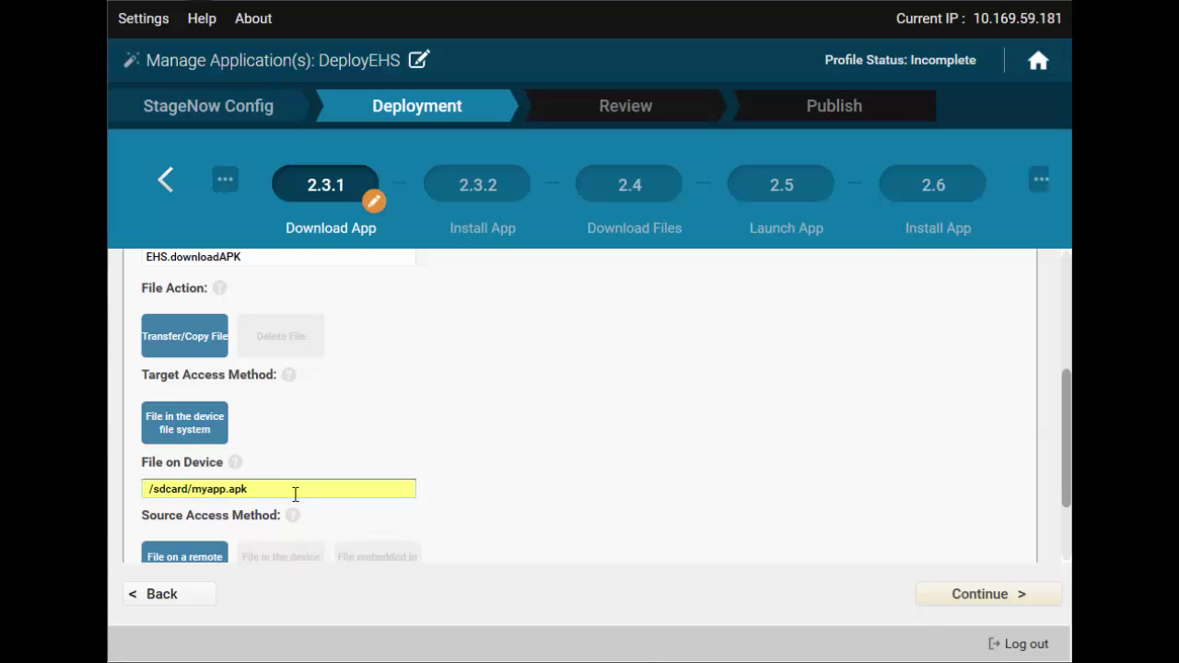
pyautogui.press('Delete')
pyautogui.press('BackSpace')
pyautogui.press('BackSpace')
pyautogui.press('BackSpace')
pyautogui.press('BackSpace')
pyautogui.press('BackSpace')
pyautogui.press('BackSpace')
pyautogui.press('BackSpace')
pyautogui.press('BackSpace')
pyautogui.press('BackSpace')
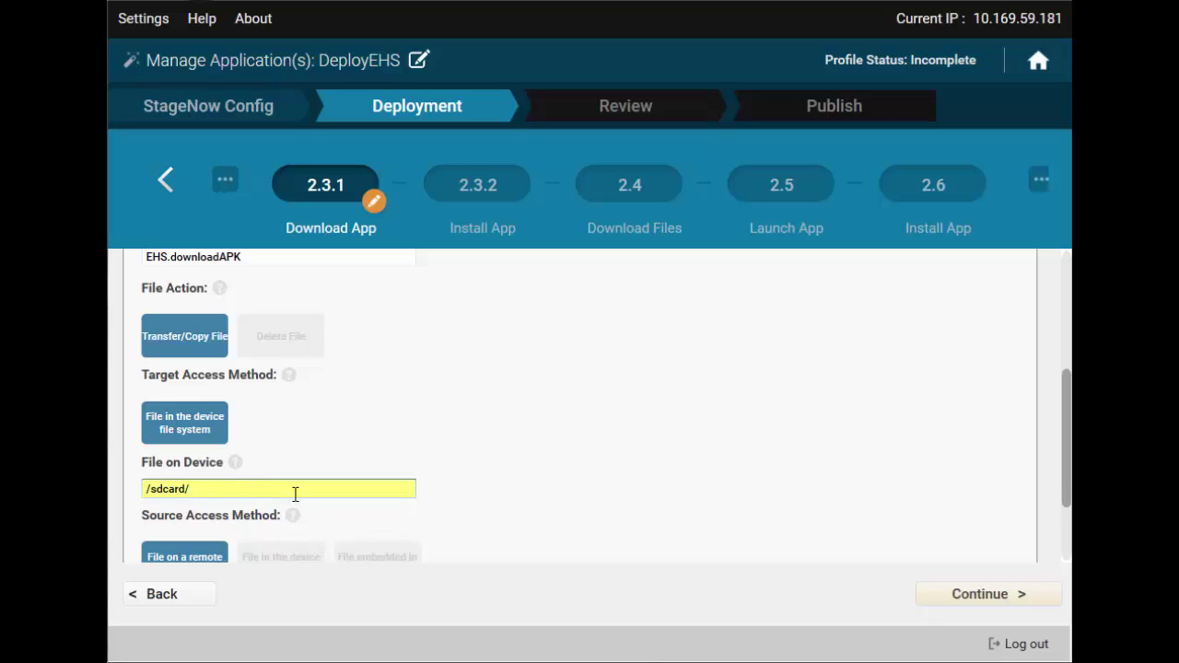
pyautogui.write('EHS.apk')
# - Select EHS_2.1.4_Symbol.apk from the workstation as the staging server source file
pyautogui.scroll(-3, 344, 476)
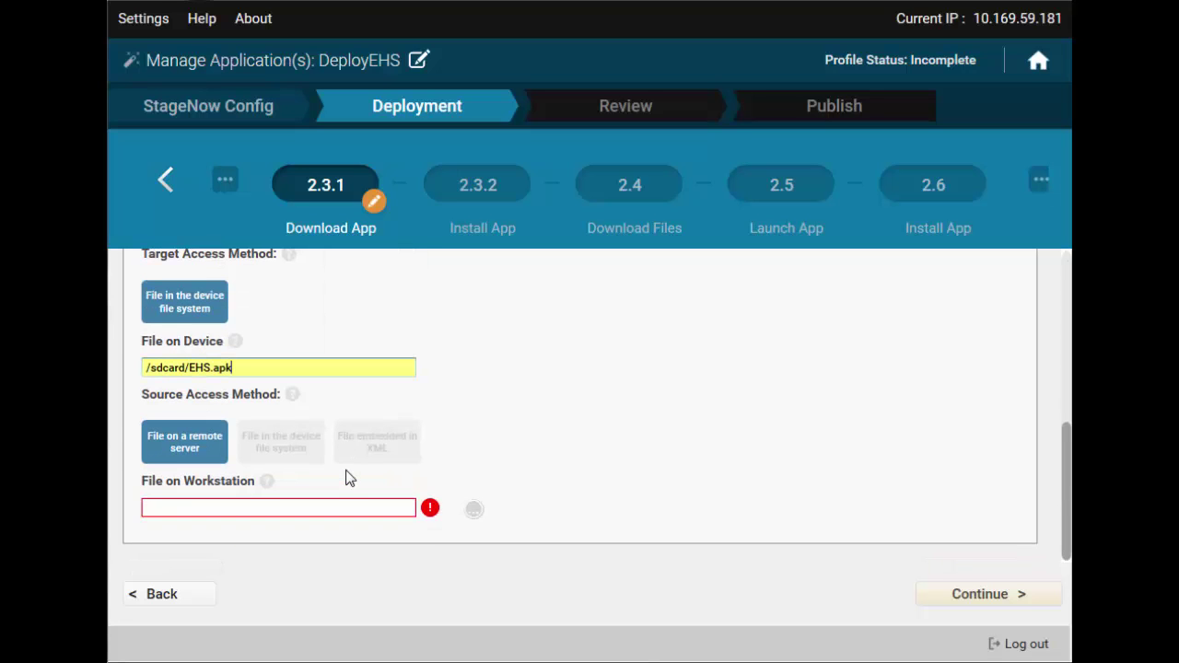
pyautogui.click(471, 512)
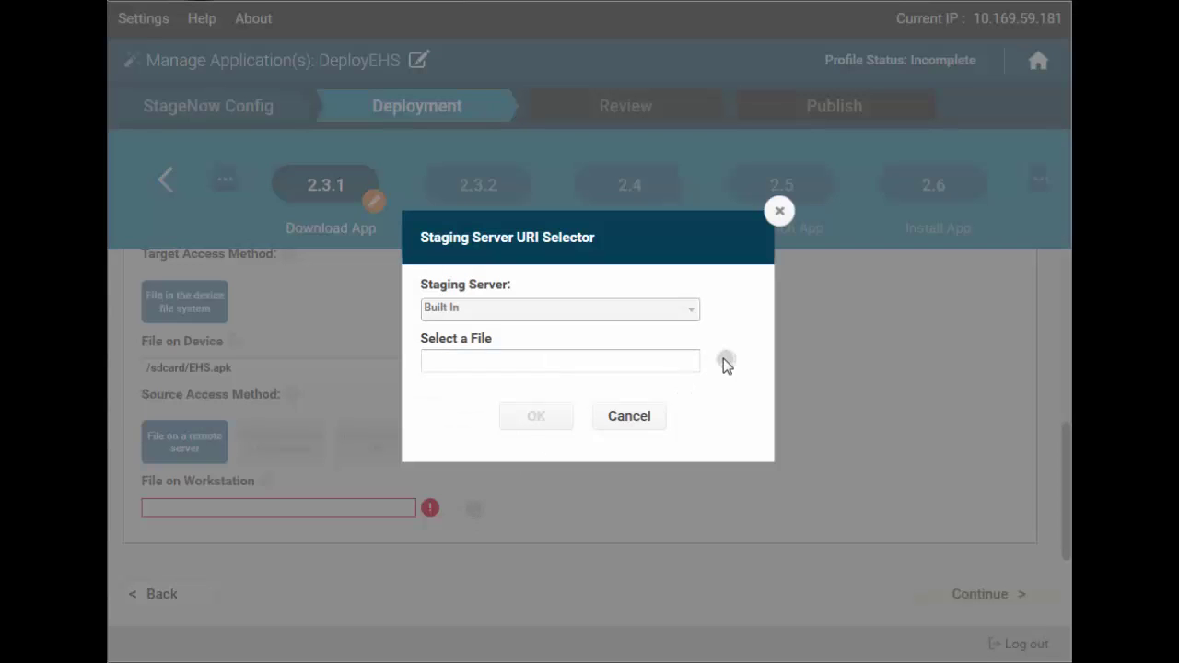
pyautogui.click(723, 359)
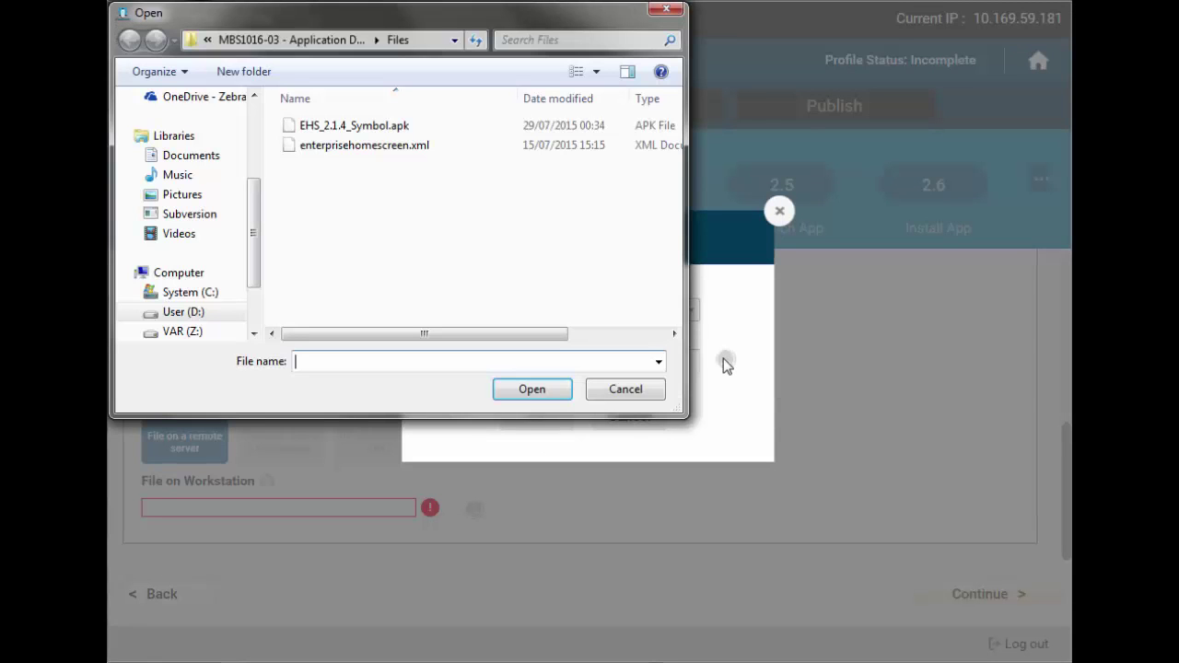
pyautogui.doubleClick(361, 127)
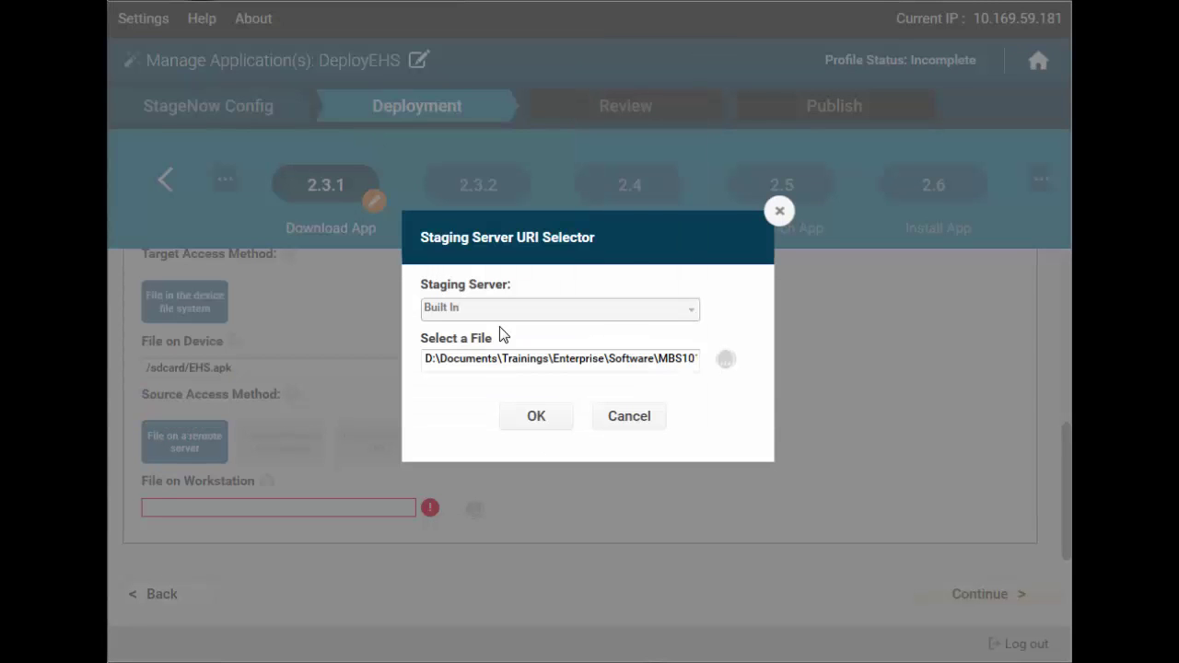
pyautogui.click(521, 417)
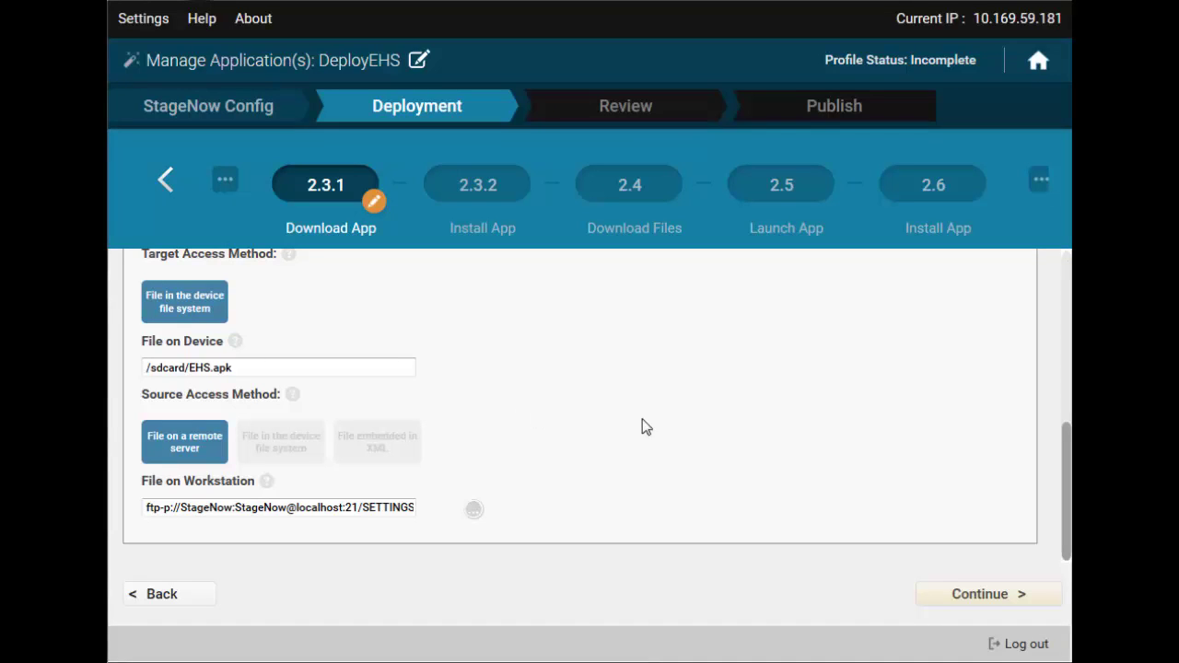
pyautogui.click(951, 596)
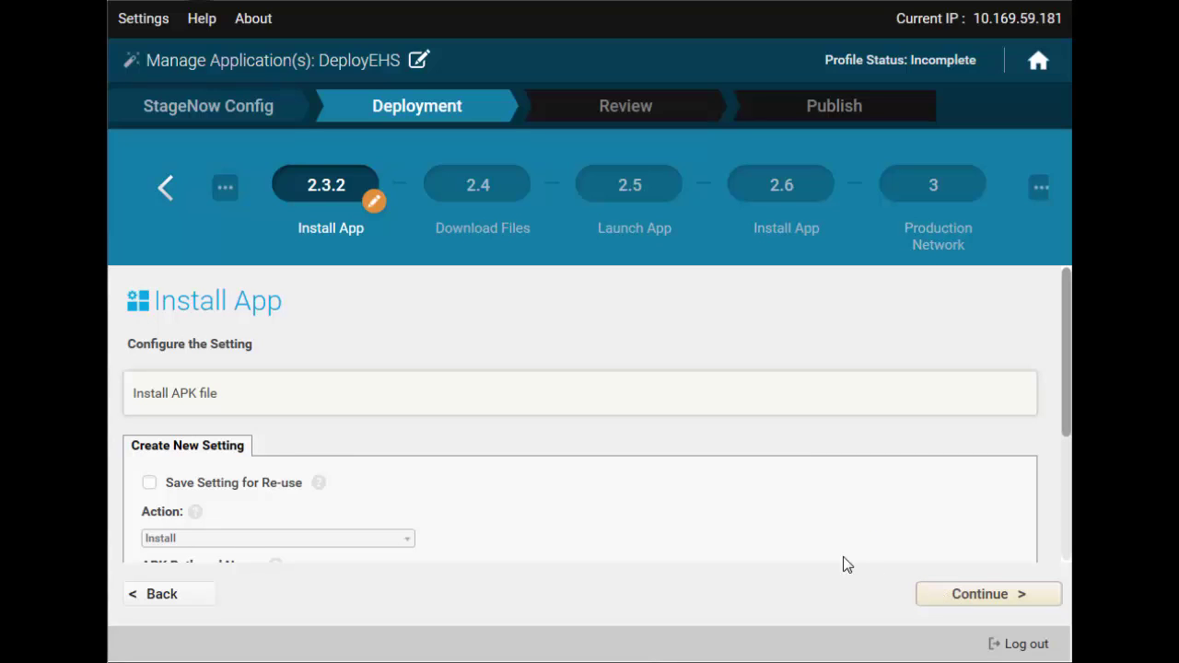
# - Save the install setting as EHS.installAPK, keeping the APK path /sdcard/EHS.apk
pyautogui.click(271, 483)
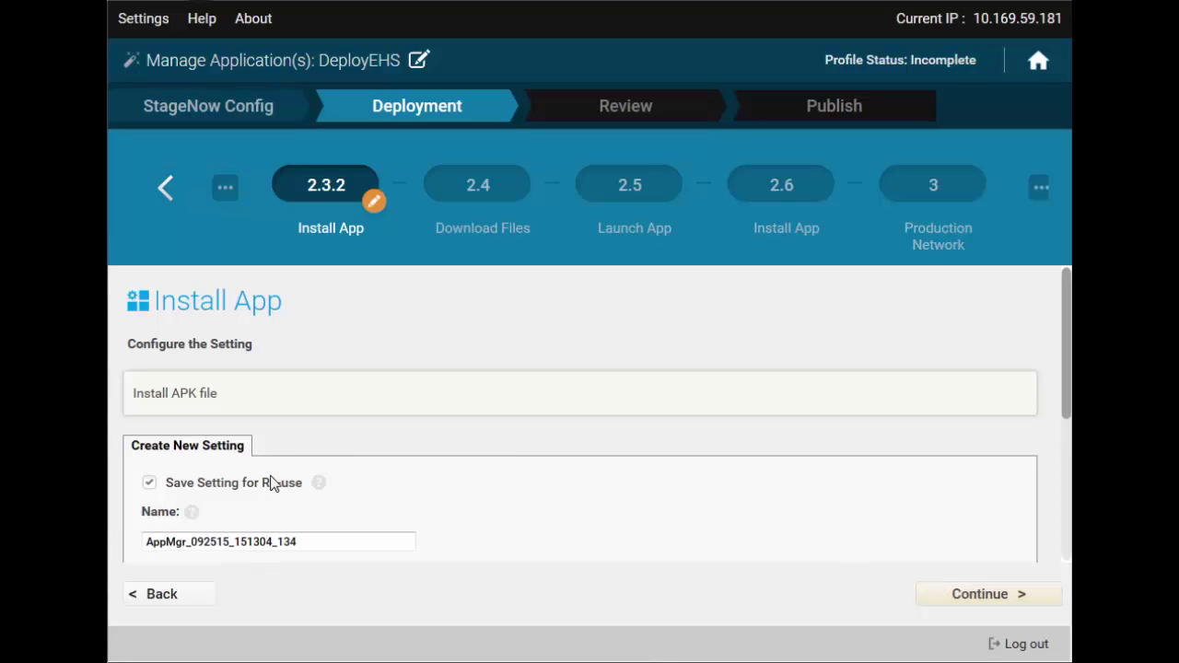
pyautogui.click(327, 543)
pyautogui.hotkey('ctrl', 'a')
pyautogui.write('EHS.installAPK')
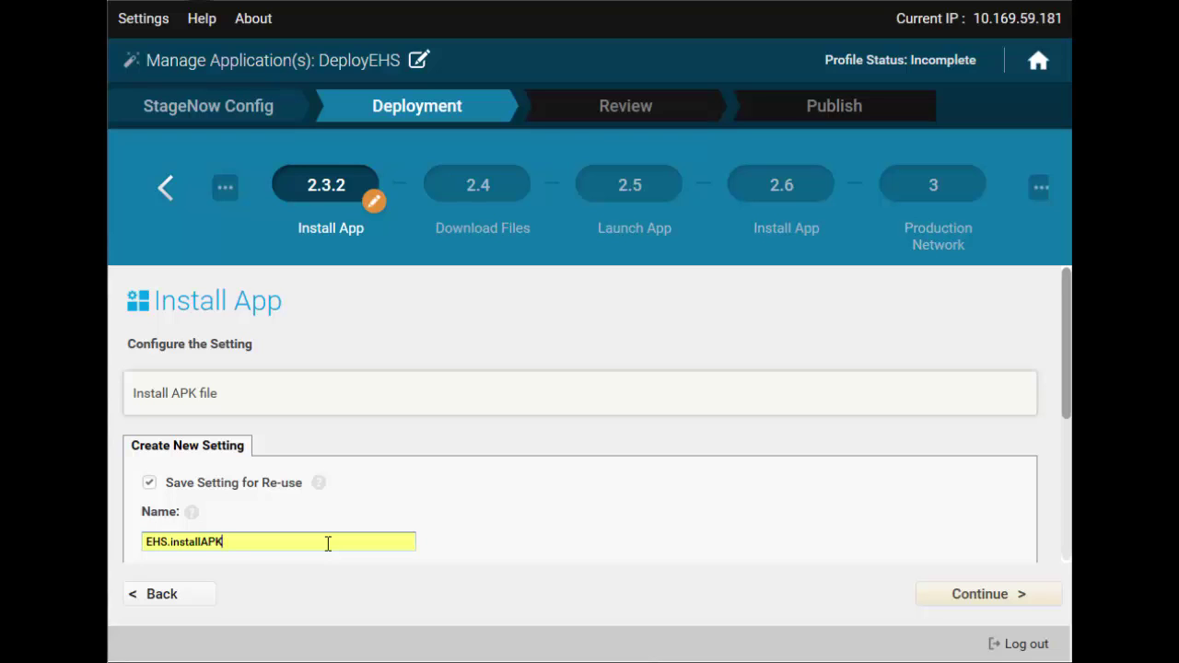
pyautogui.scroll(-2, 381, 507)
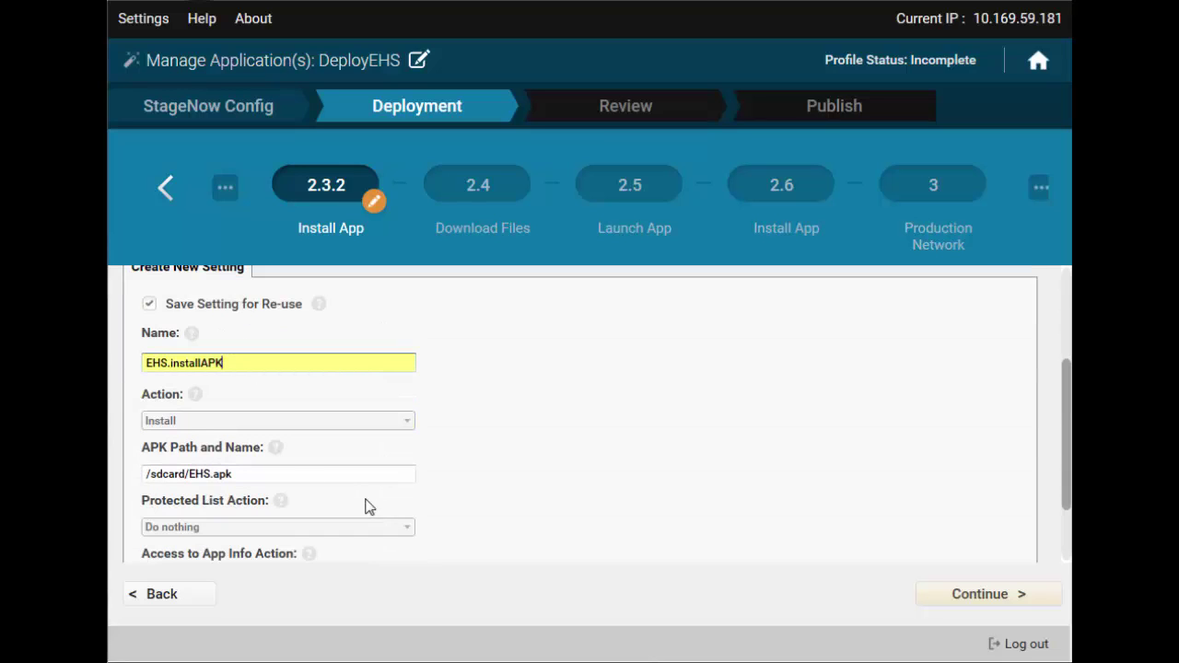
pyautogui.doubleClick(290, 470)
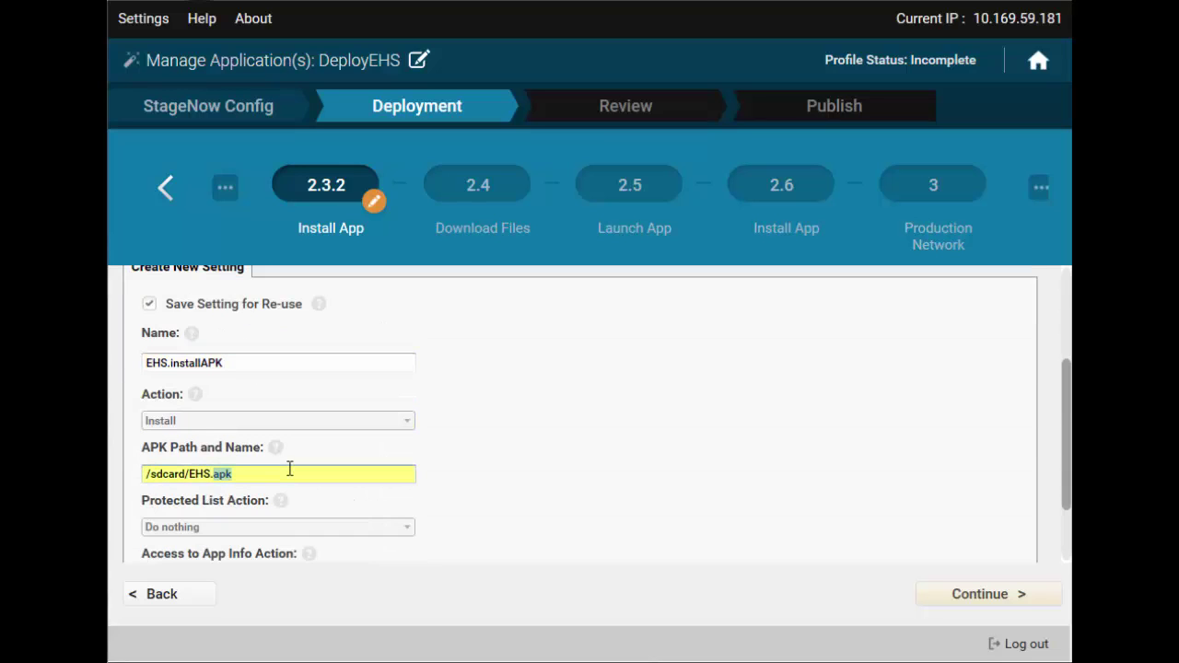
pyautogui.click(289, 470)
pyautogui.scroll(-1, 289, 470)
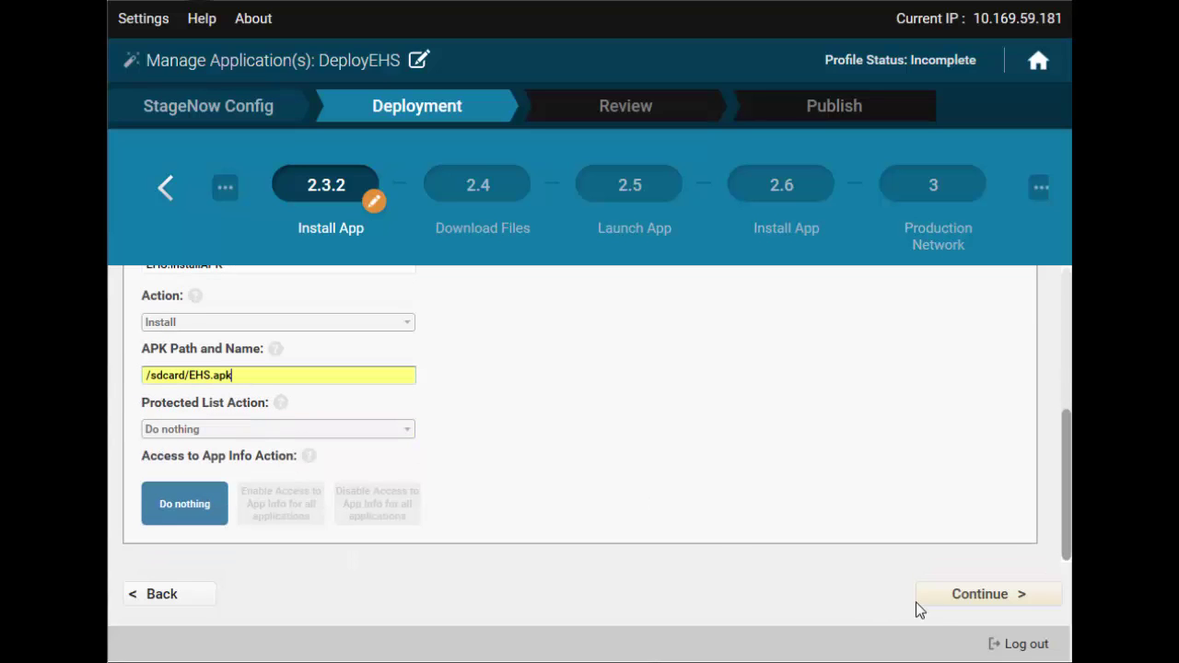
pyautogui.click(950, 603)
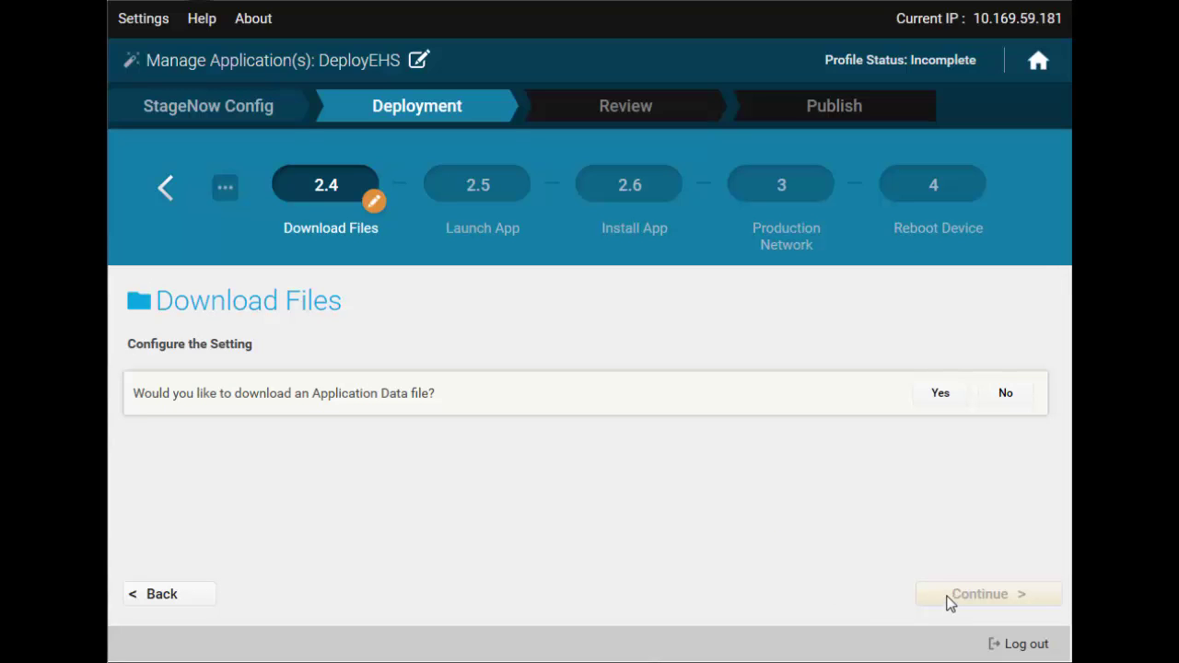
# - Add a data file download saved for re-use as EHS.downloadConfig
pyautogui.click(940, 393)
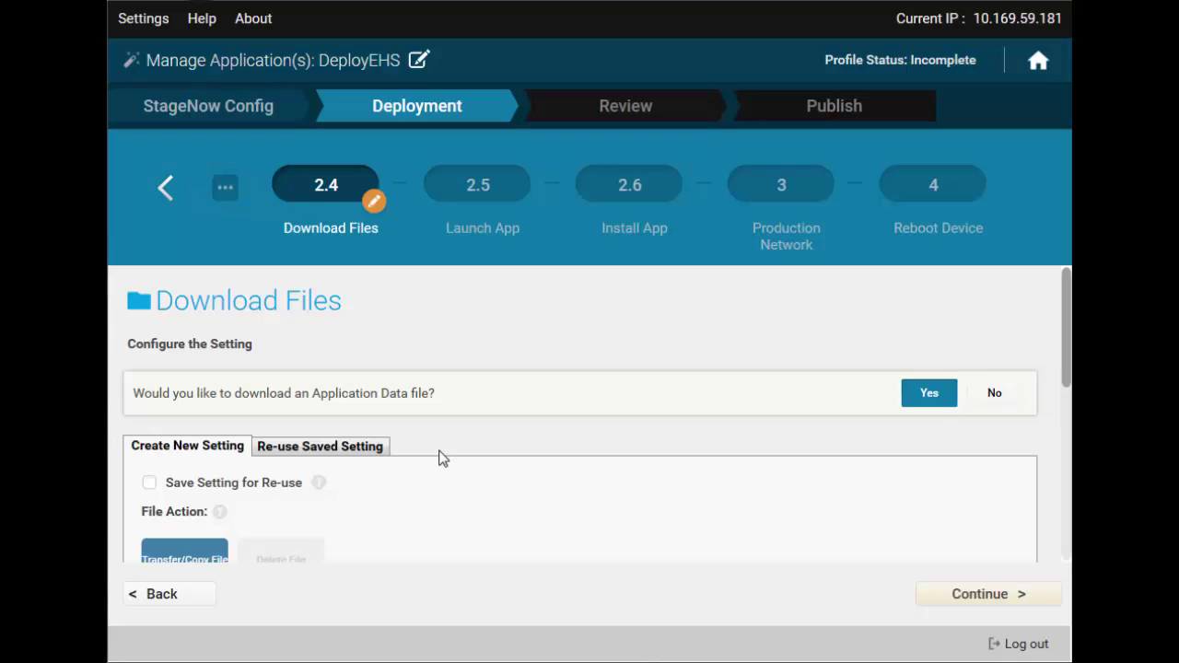
pyautogui.click(237, 489)
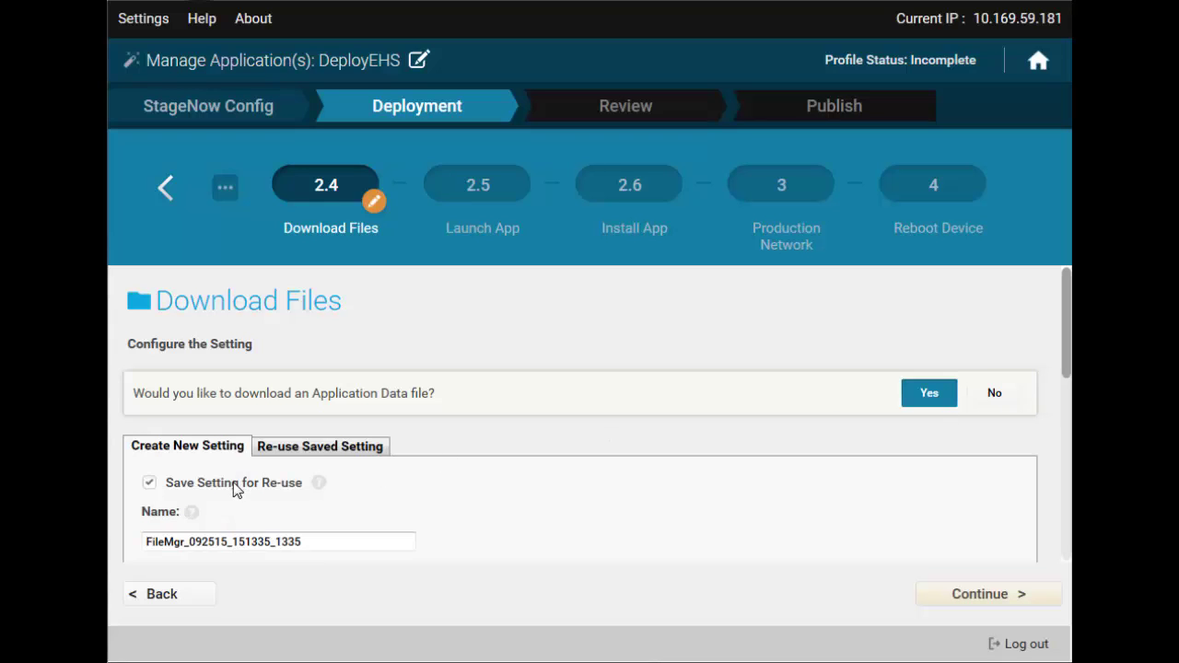
pyautogui.click(322, 539)
pyautogui.hotkey('ctrl', 'a')
pyautogui.write('EHS.download')
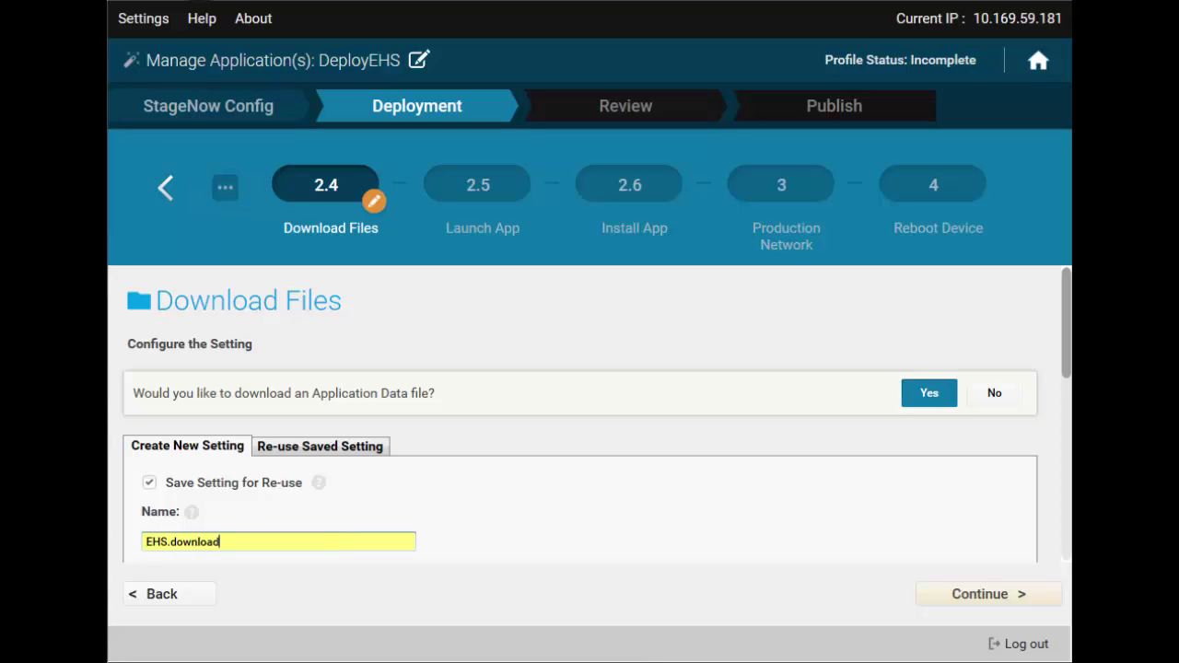
pyautogui.write('Config')
pyautogui.scroll(-3, 365, 527)
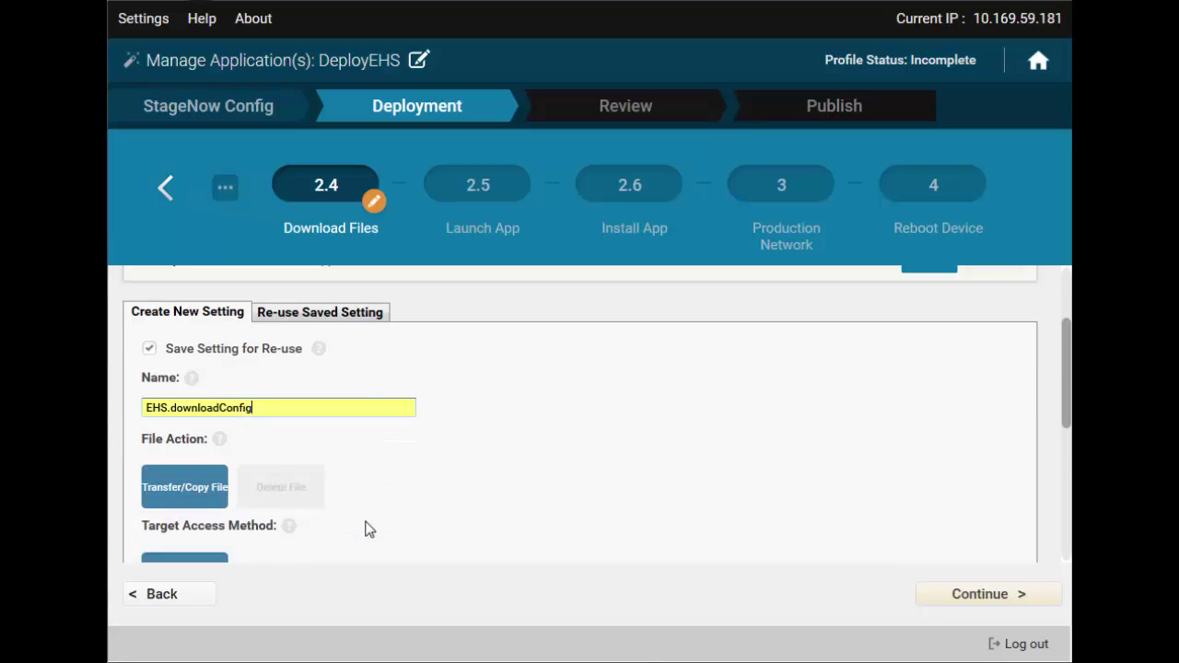
# - Set File on Device to /enterprise/usr/enterprisehomescreen.xml
pyautogui.click(354, 508)
pyautogui.hotkey('ctrl', 'a')
pyautogui.write('/enterprise/usr/enterprisehomescreen.xml')
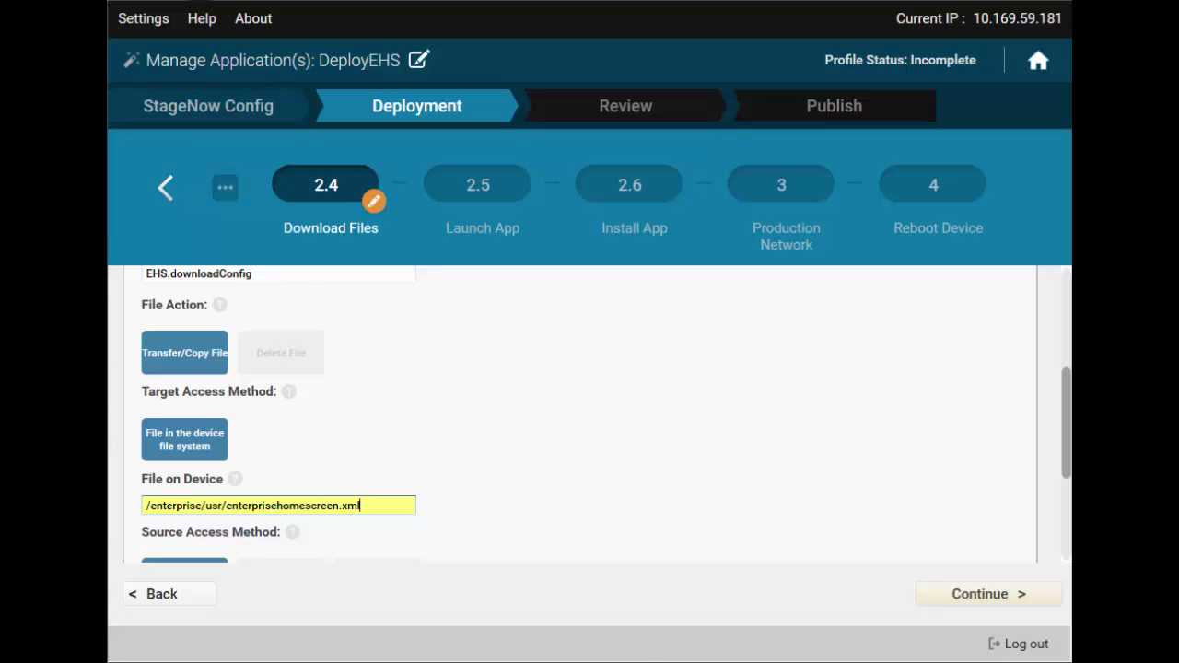
pyautogui.click(225, 506)
pyautogui.hotkey('shift', 'Home')
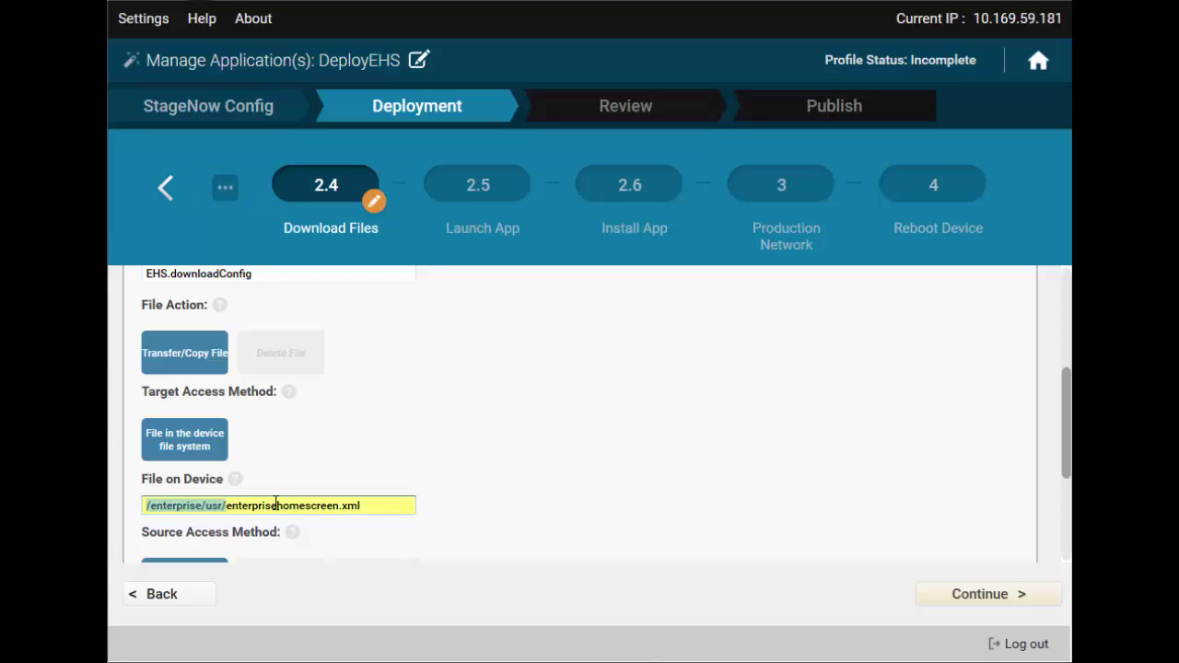
pyautogui.scroll(-2, 275, 504)
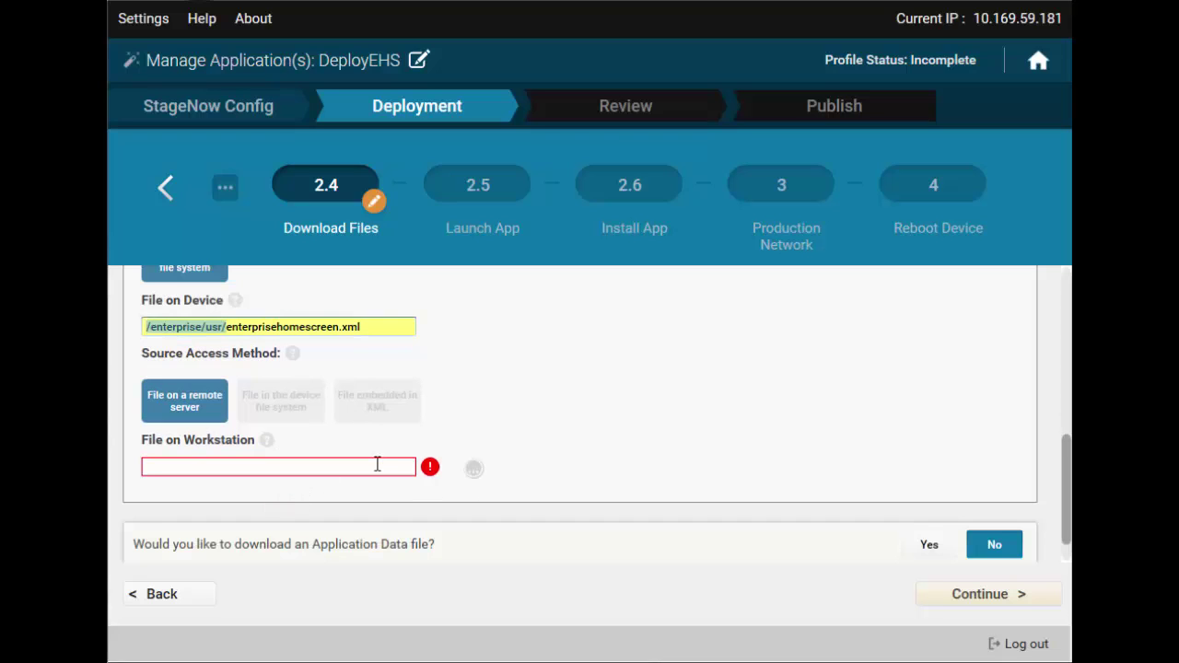
# - Select enterprisehomescreen.xml from the workstation as the config file's source
pyautogui.click(471, 470)
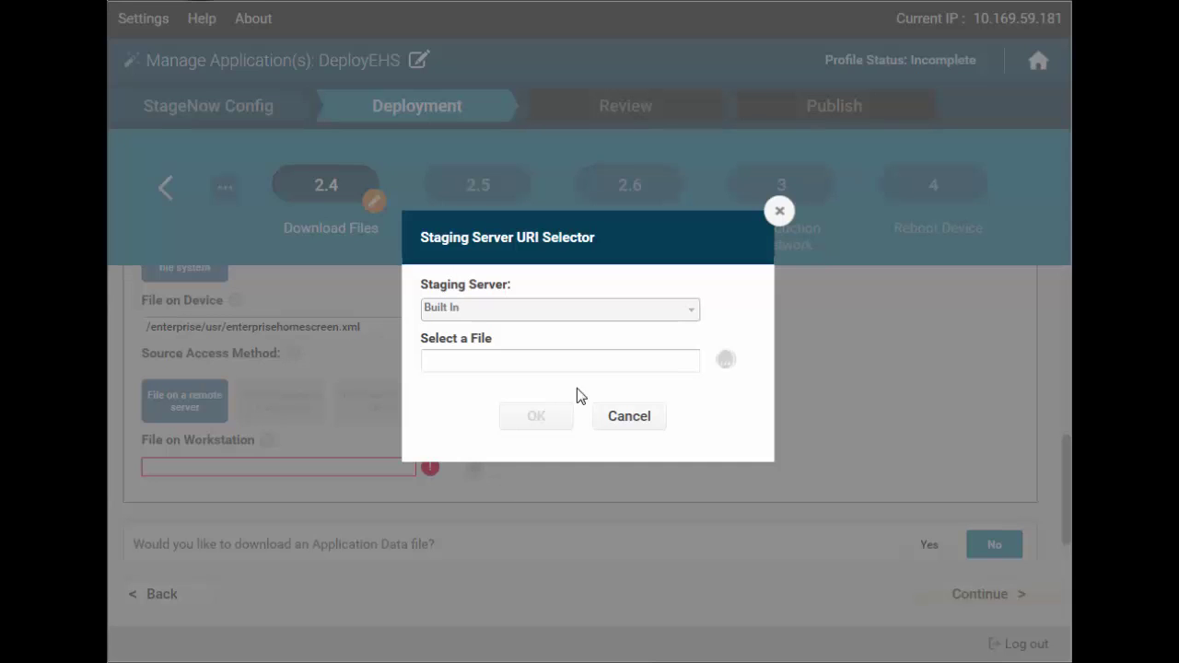
pyautogui.click(726, 359)
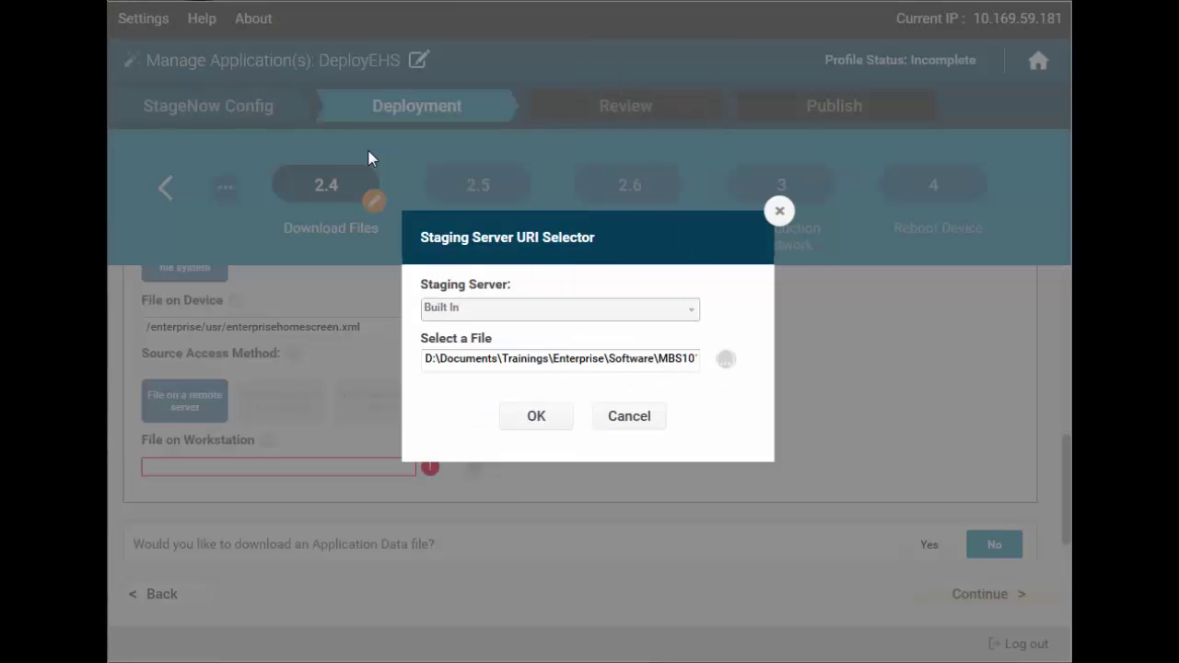
pyautogui.doubleClick(368, 147)
pyautogui.click(536, 416)
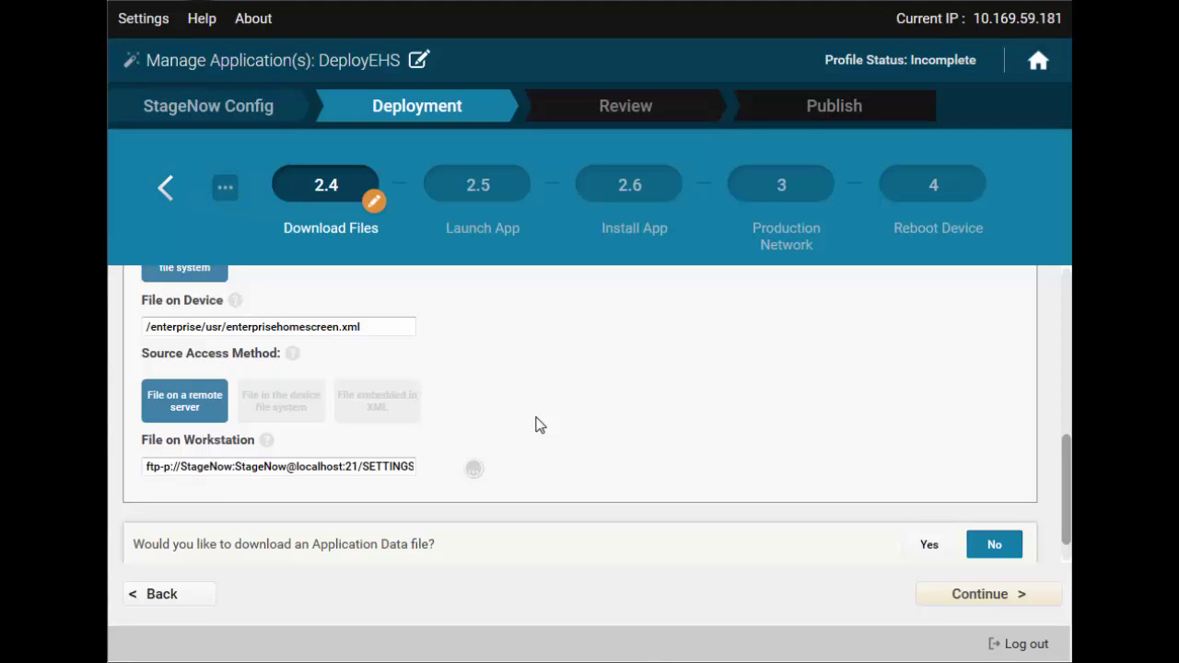
pyautogui.scroll(-1, 539, 424)
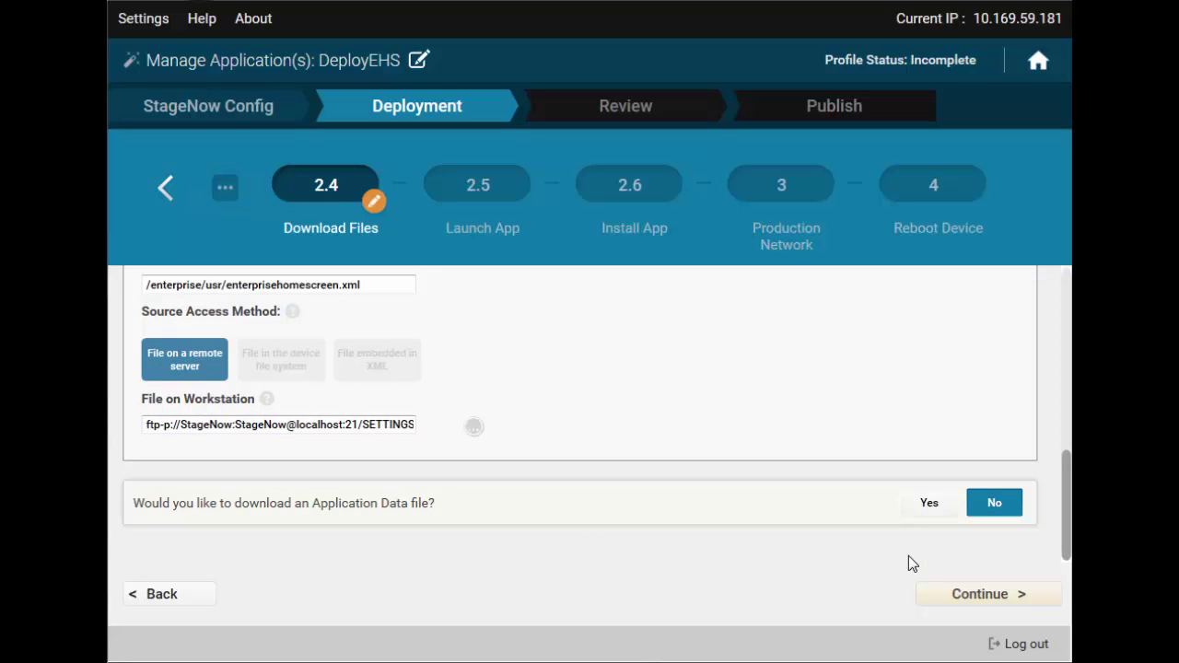
pyautogui.click(960, 598)
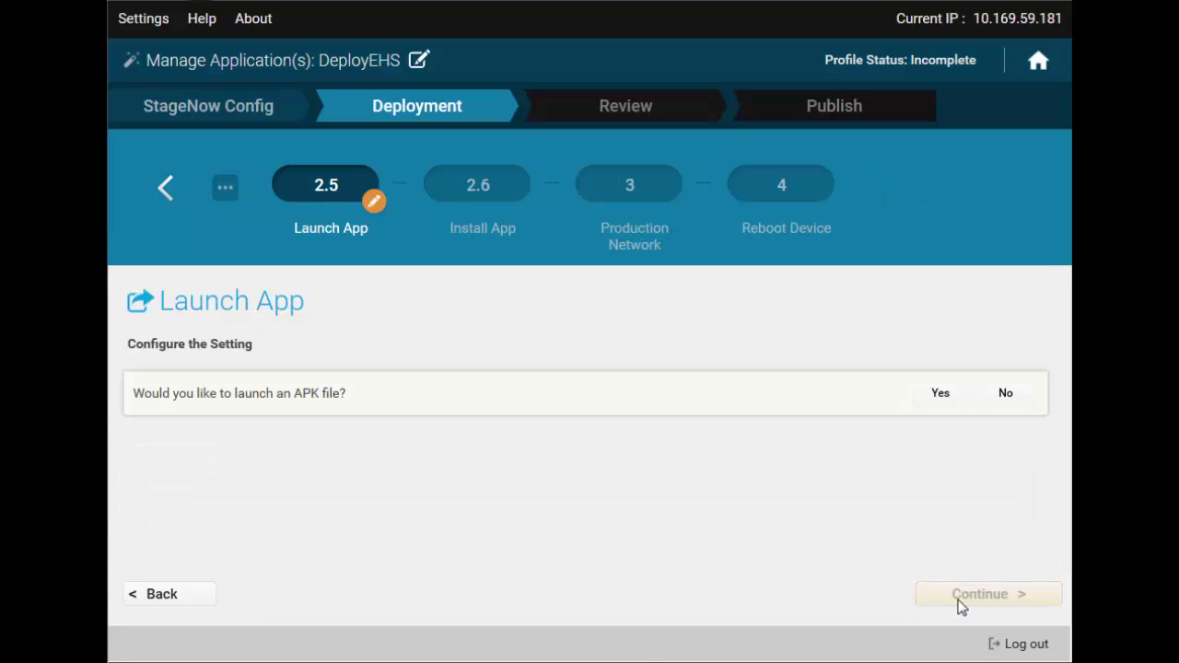
# - Choose to launch an APK and save the launch setting as EHS.run
pyautogui.click(938, 396)
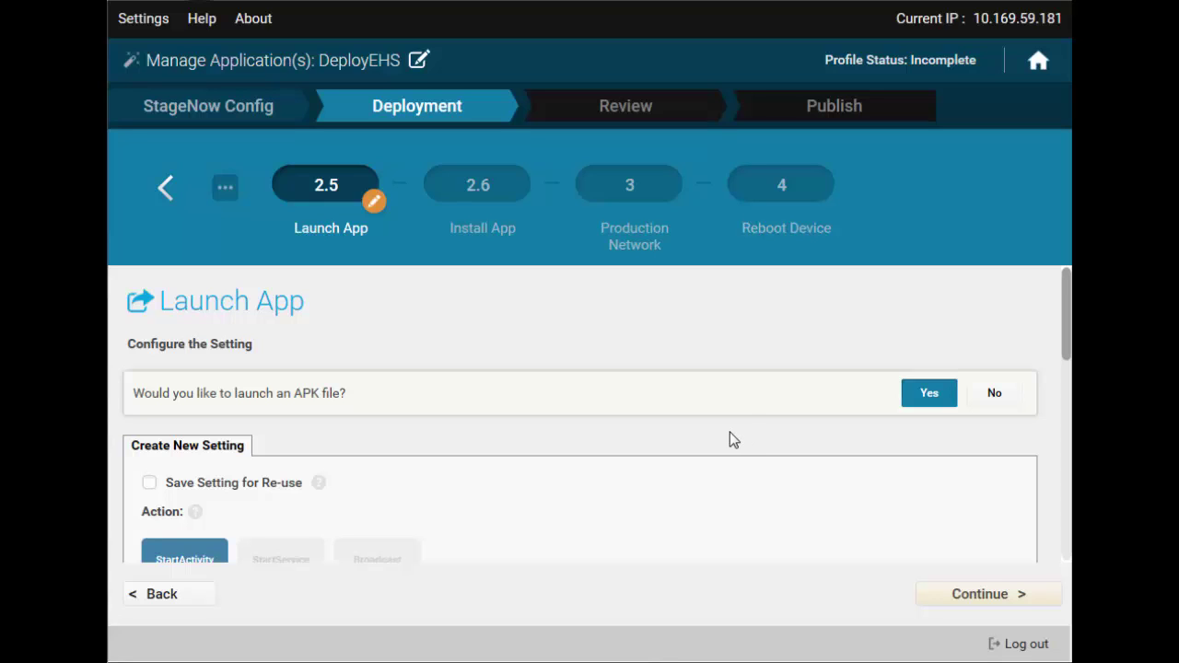
pyautogui.scroll(-1, 730, 432)
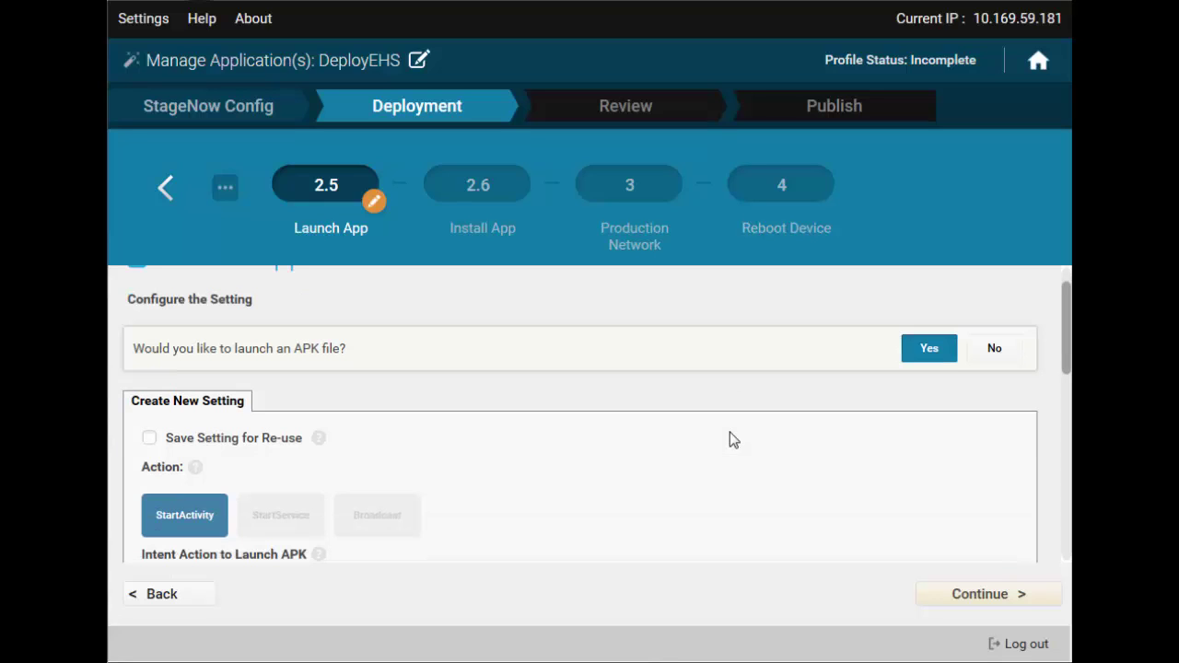
pyautogui.click(150, 438)
pyautogui.click(221, 496)
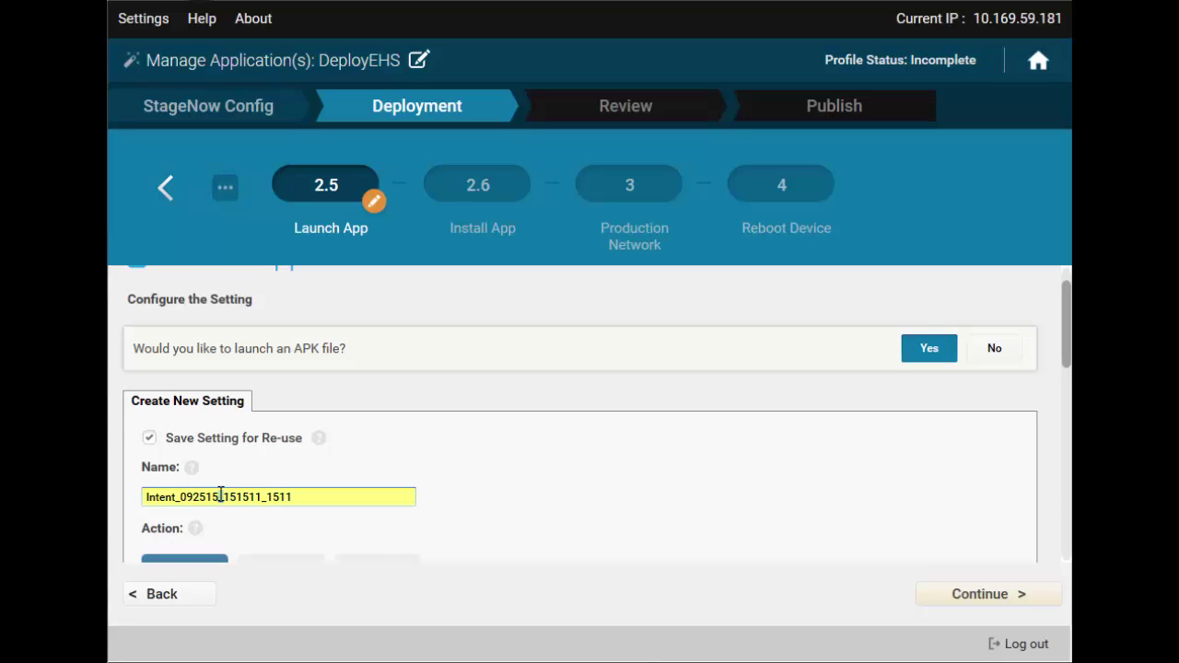
pyautogui.doubleClick(221, 495)
pyautogui.write('EHS.run')
pyautogui.scroll(-3, 221, 494)
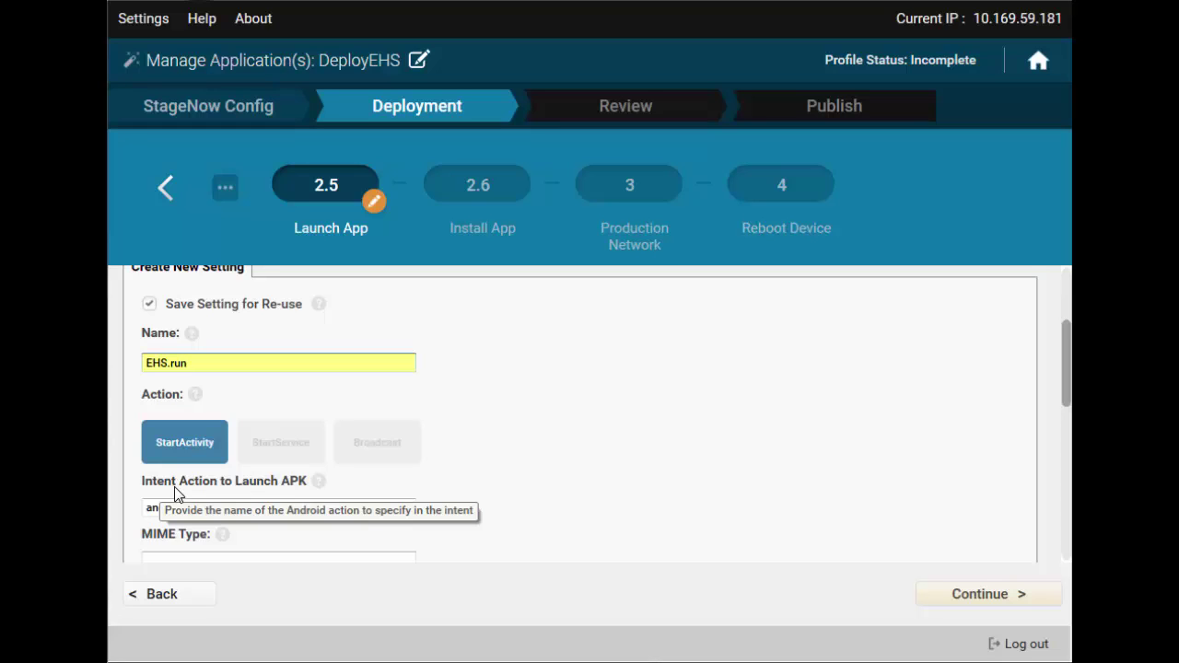
pyautogui.scroll(-3, 175, 486)
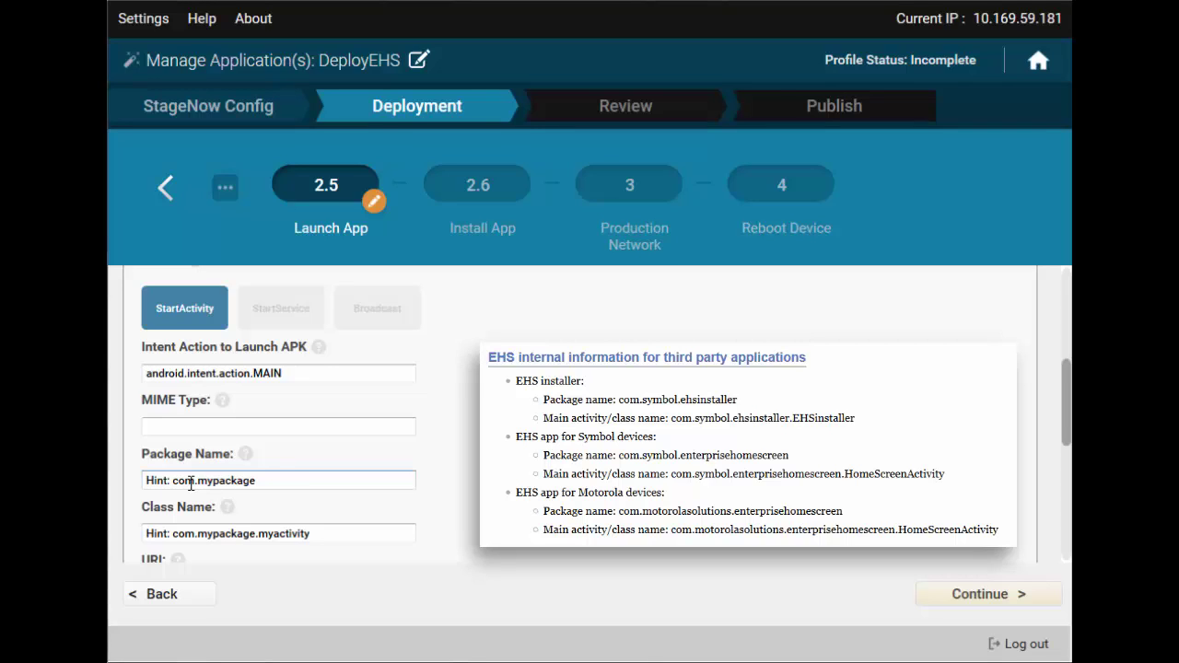
# - Enter package com.symbol.enterprisehomescreen and the HomeScreenActivity class name for the launch
pyautogui.click(191, 482)
pyautogui.write('com.symbol.enterprisehomescreen')
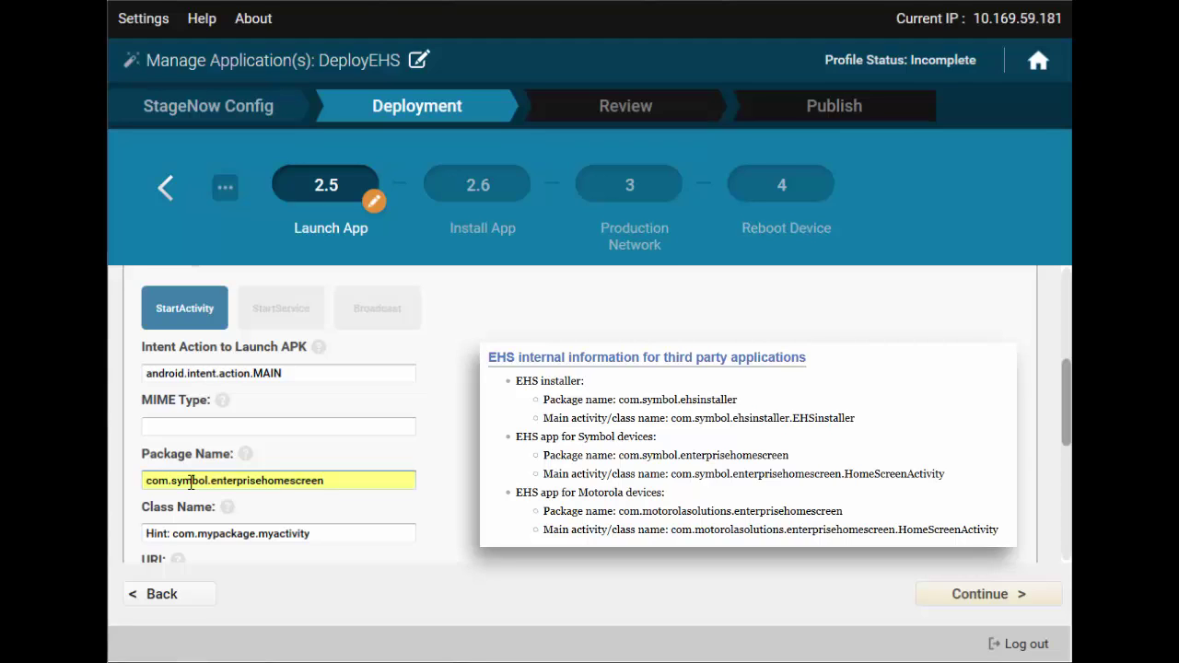
pyautogui.press('Tab')
pyautogui.hotkey('ctrl', 'a')
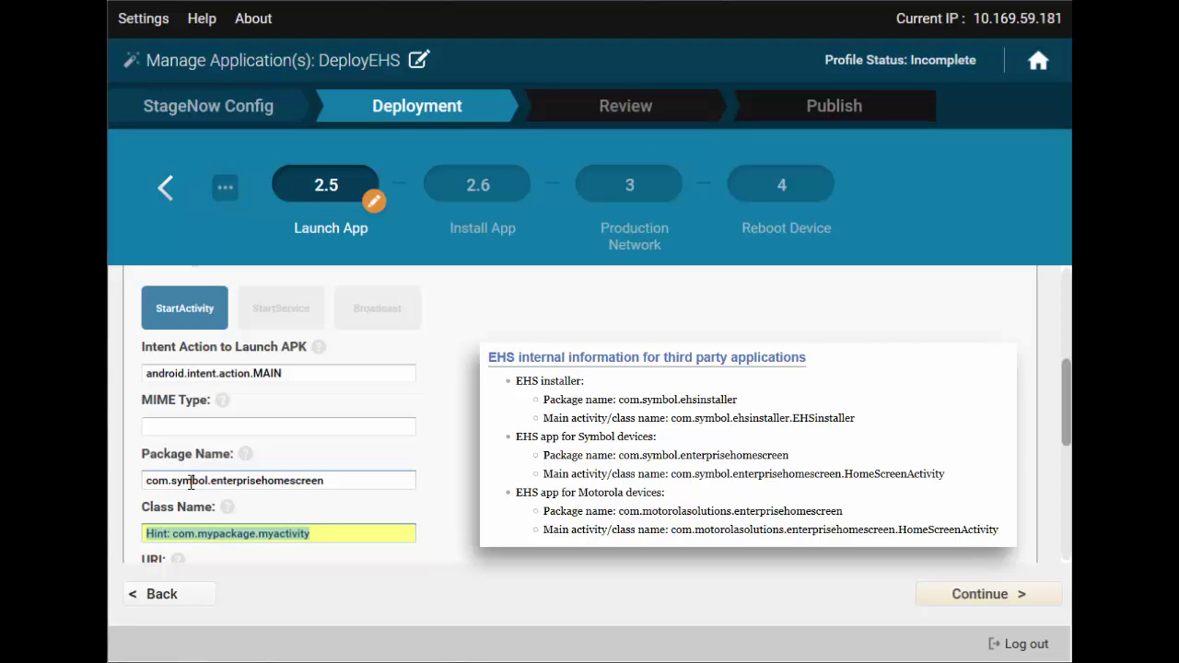
pyautogui.write('com.symbol.enterprisehomescreen.HomeScreenActivity')
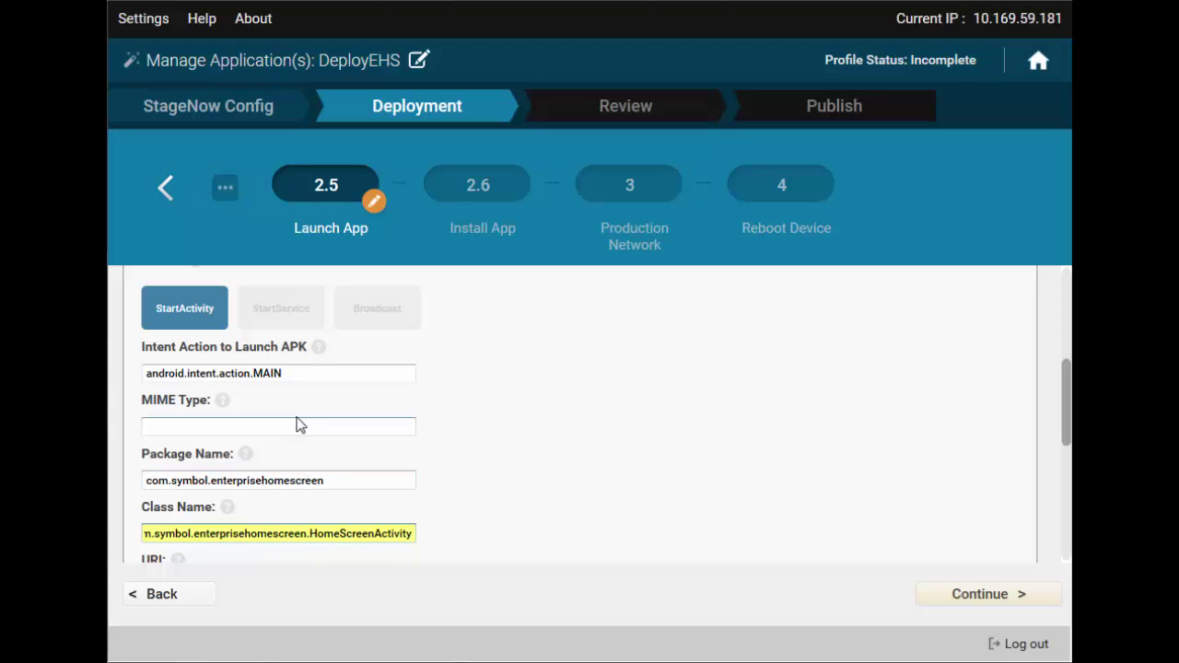
pyautogui.scroll(-5, 385, 455)
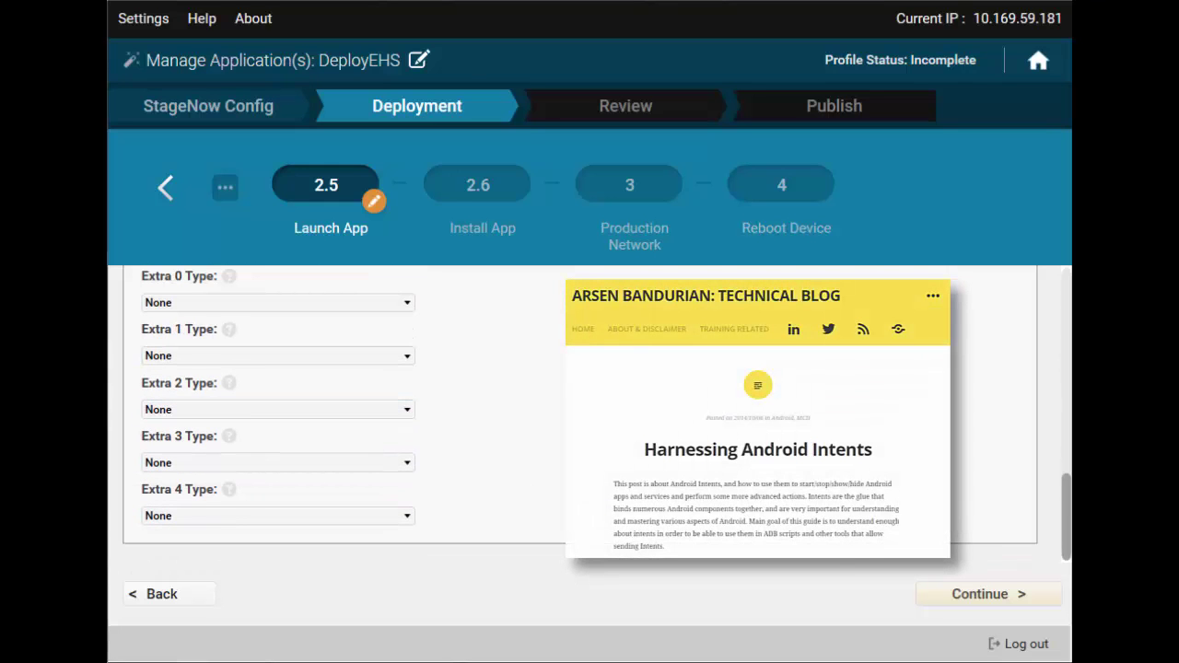
pyautogui.click(968, 596)
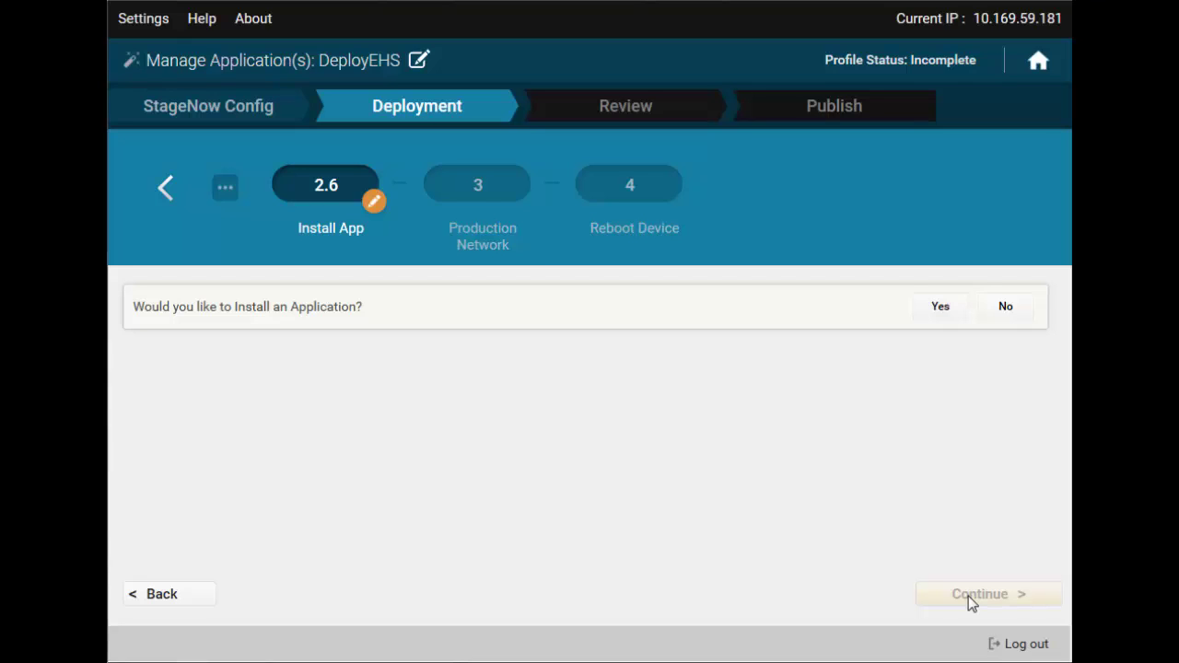
# - Skip installing another app and the production network, and add a device reboot step
pyautogui.click(1016, 305)
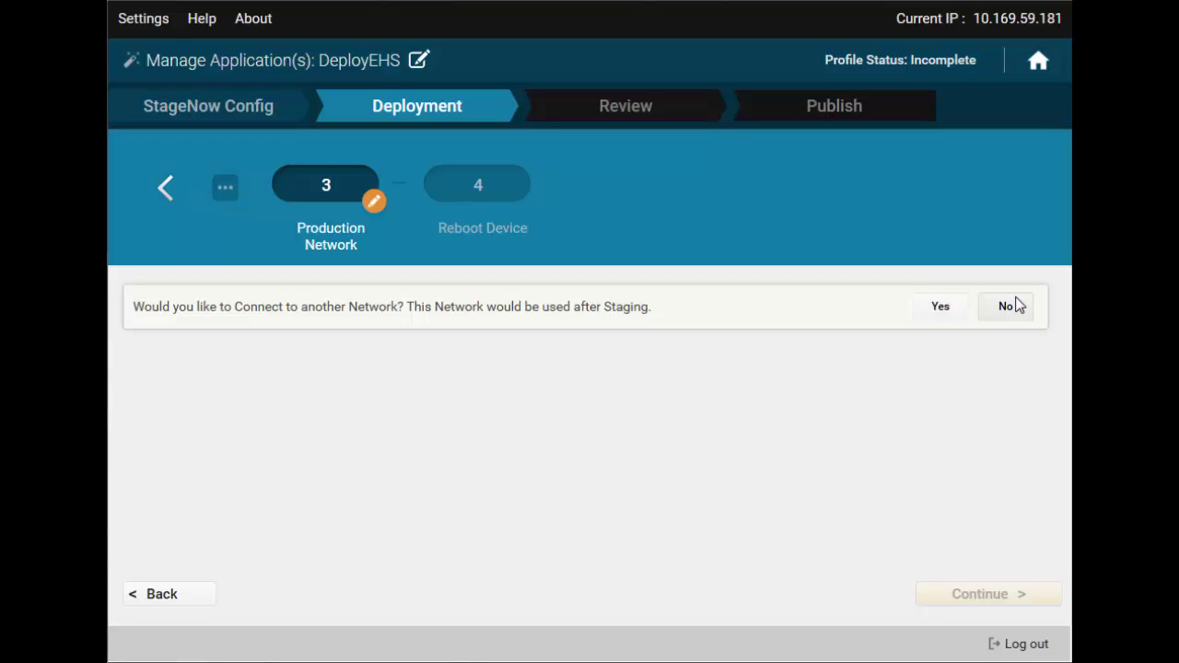
pyautogui.click(1009, 306)
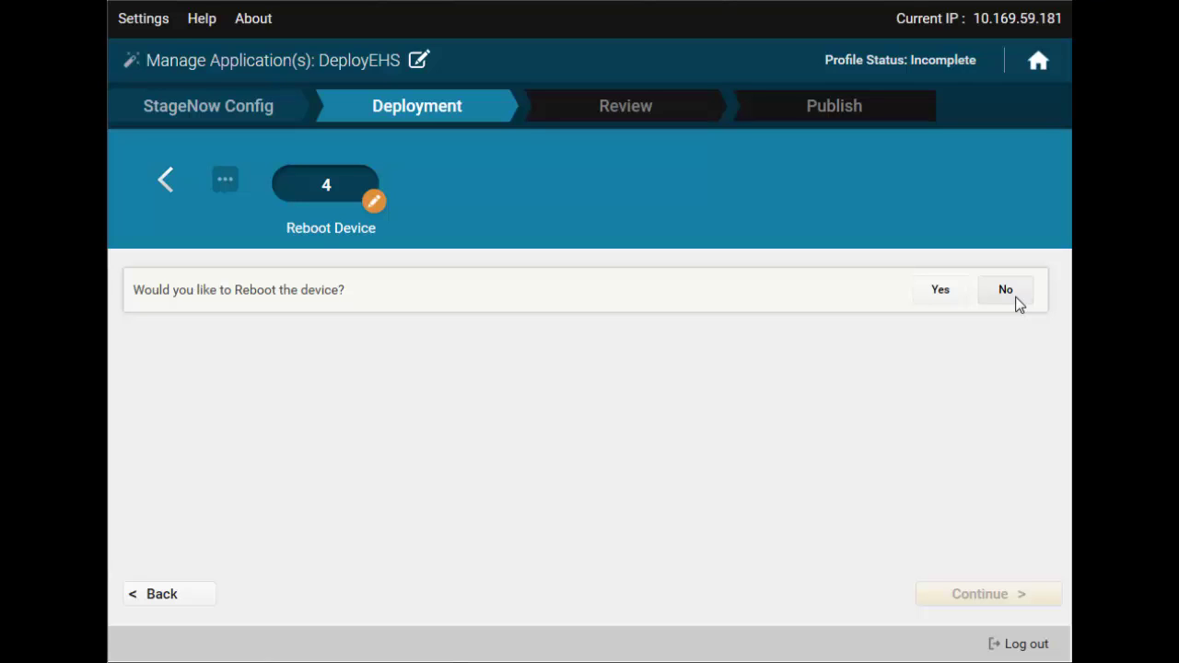
pyautogui.click(940, 291)
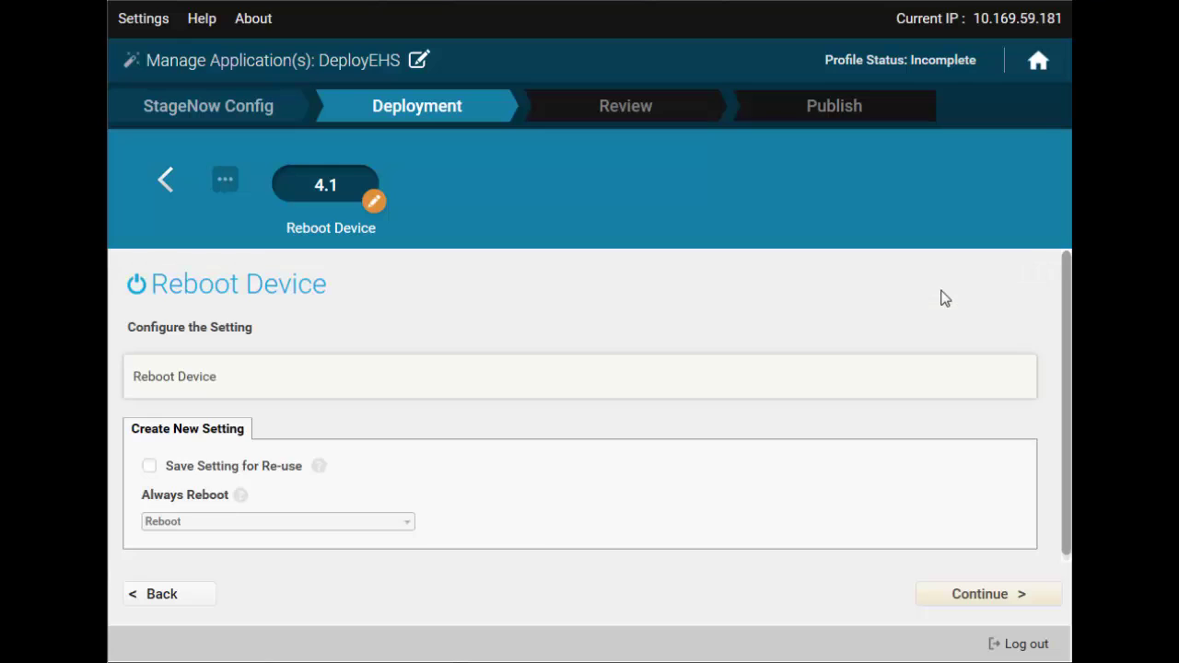
# - Save the reboot setting for re-use under the name Reboot.warm
pyautogui.click(151, 468)
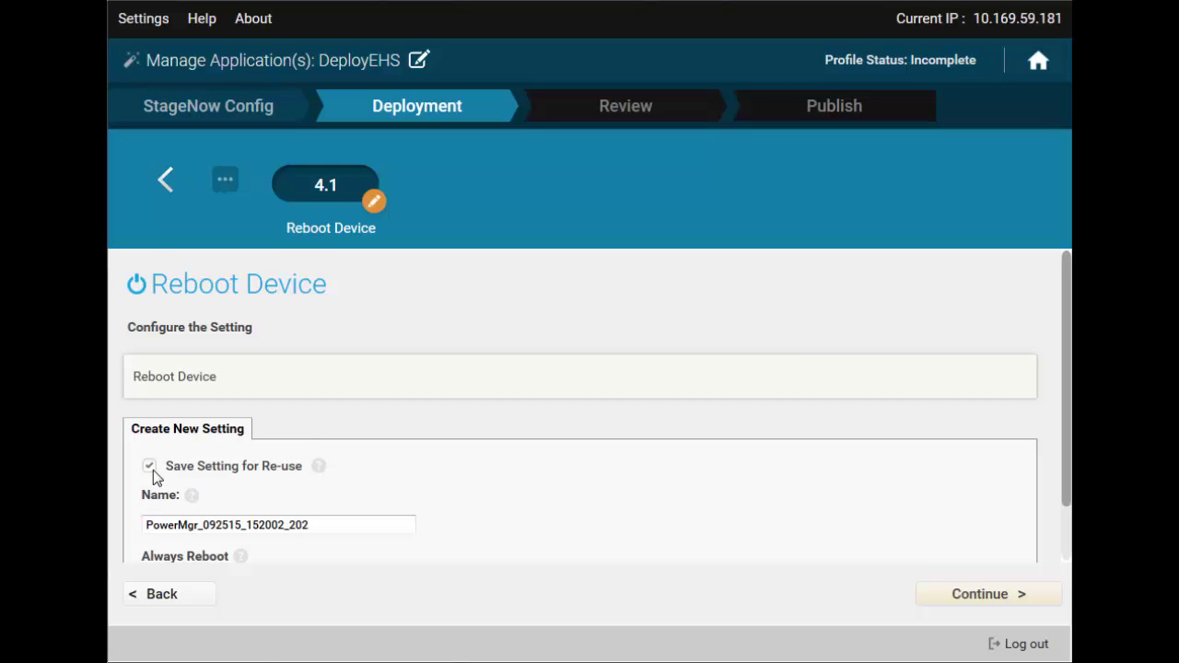
pyautogui.click(170, 526)
pyautogui.doubleClick(171, 526)
pyautogui.write('Reboot.wa')
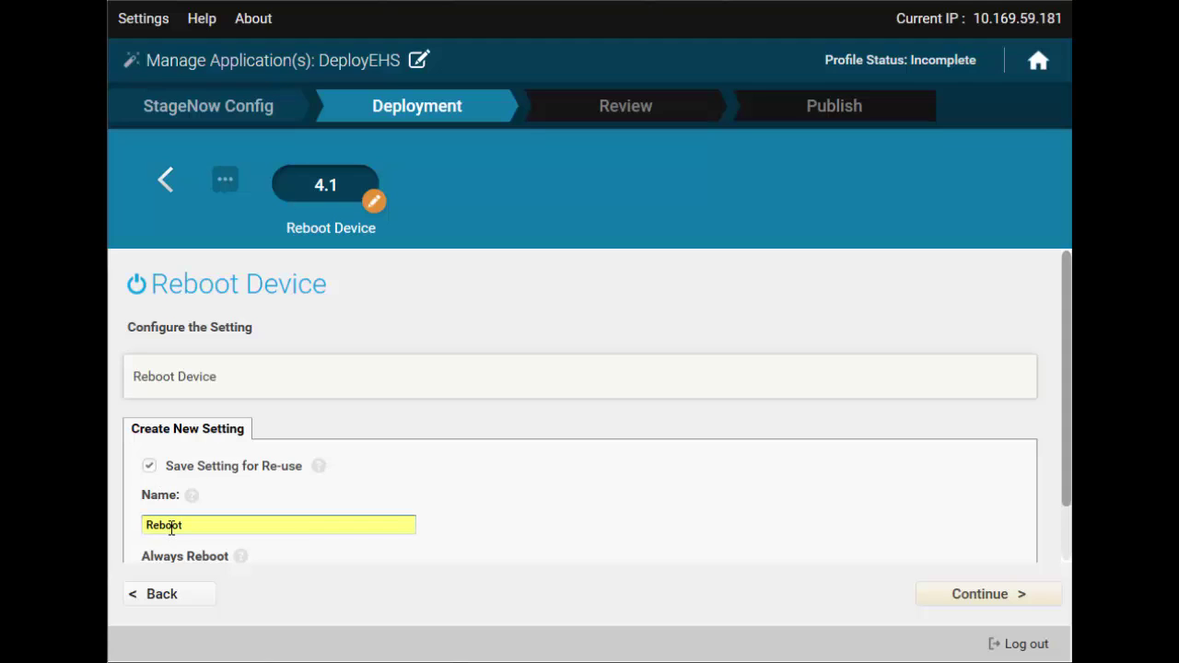
pyautogui.write('rm')
pyautogui.click(952, 595)
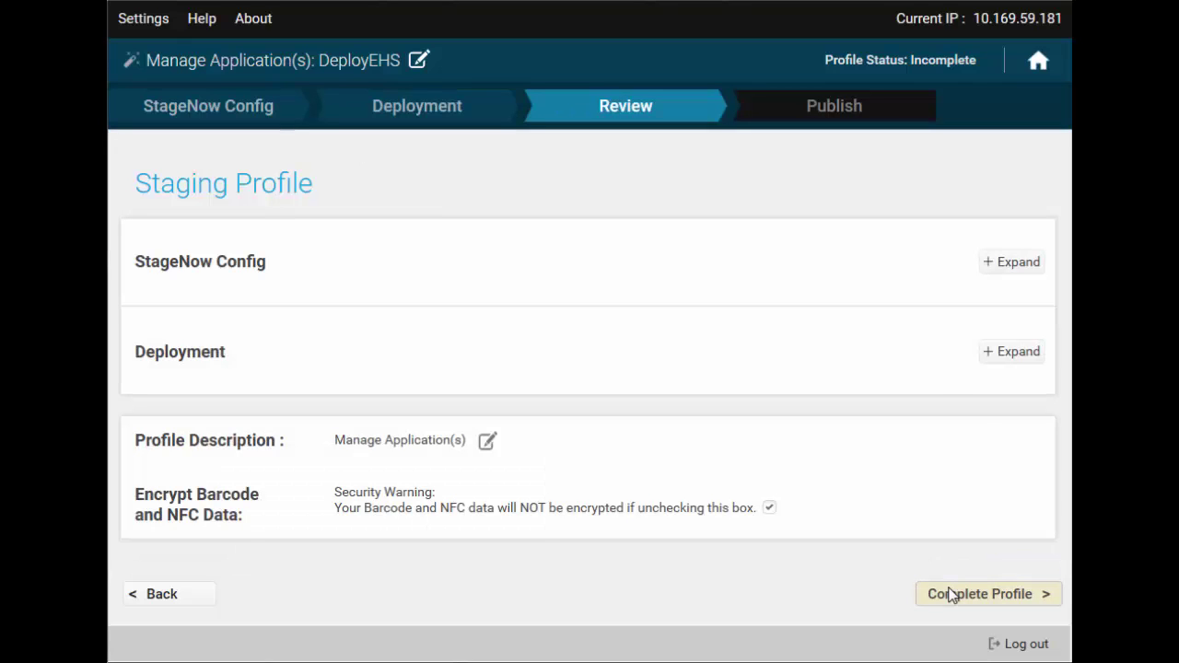
# - Expand and review the StageNow Config and Deployment steps of the DeployEHS profile
pyautogui.click(1010, 267)
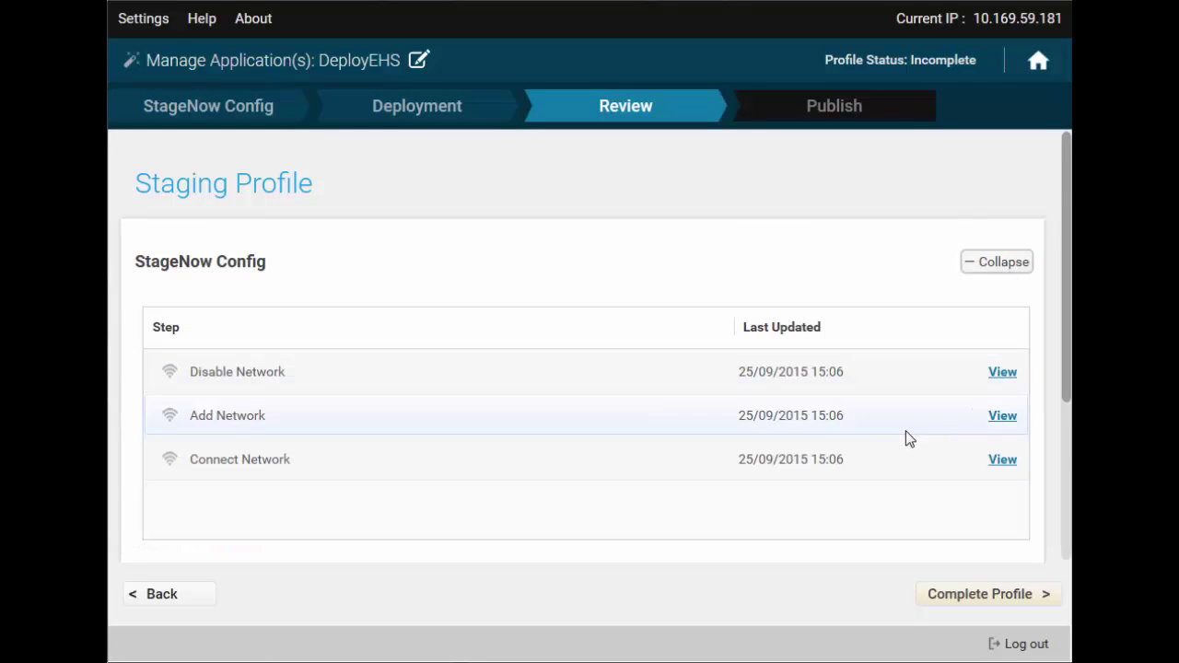
pyautogui.scroll(-2, 905, 435)
pyautogui.click(1000, 431)
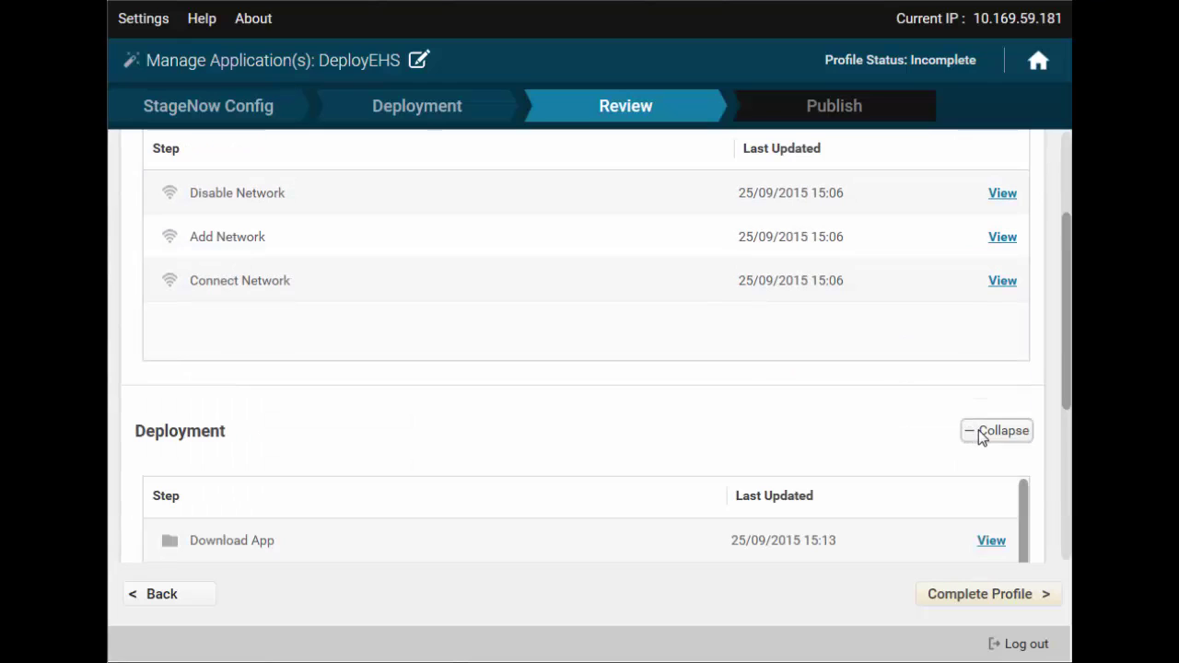
pyautogui.scroll(-5, 876, 433)
pyautogui.scroll(-1, 879, 435)
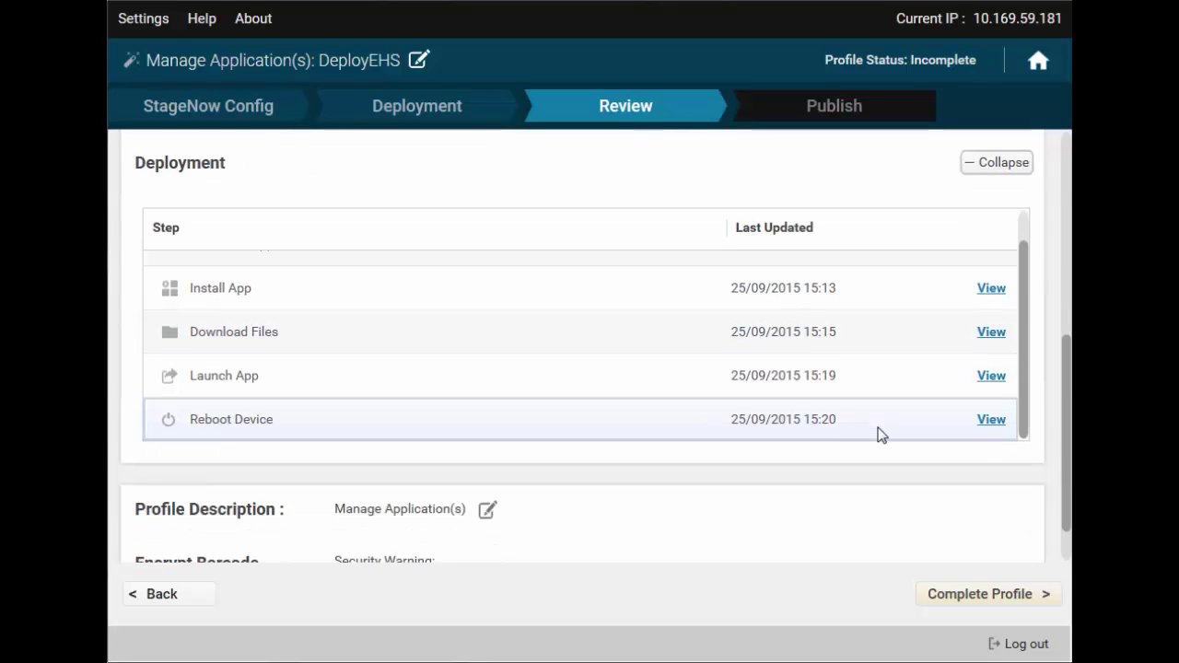
# - Change the profile description to 'Installs EHS and config' and complete the profile
pyautogui.click(486, 509)
pyautogui.hotkey('ctrl', 'a')
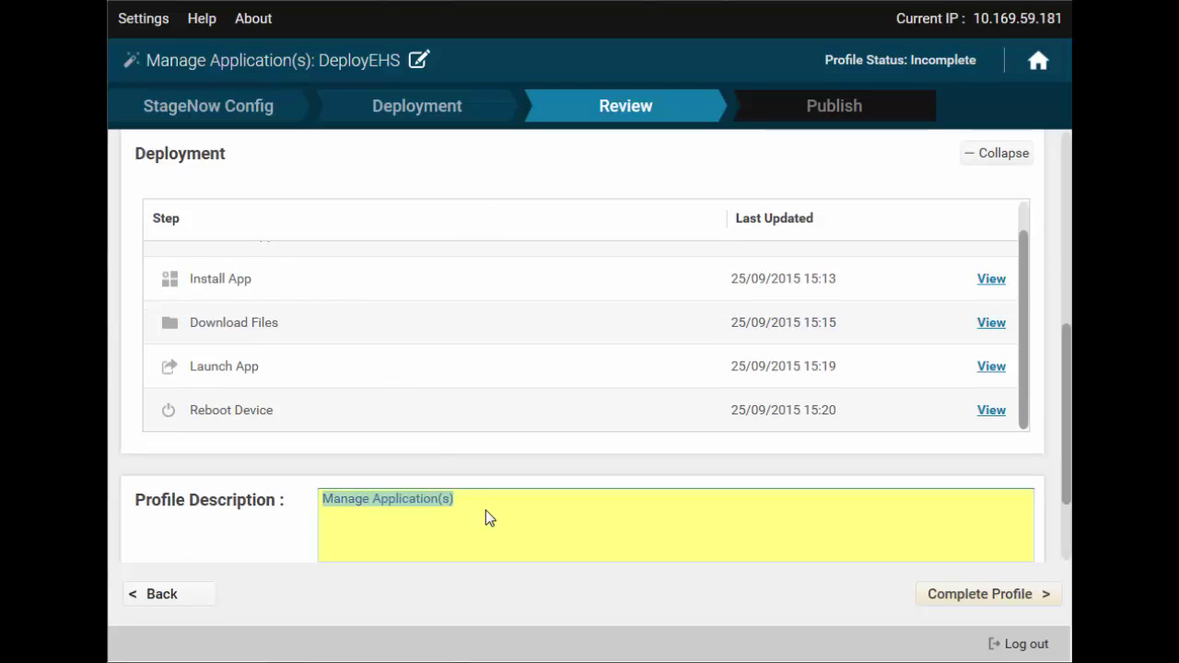
pyautogui.write('Installs')
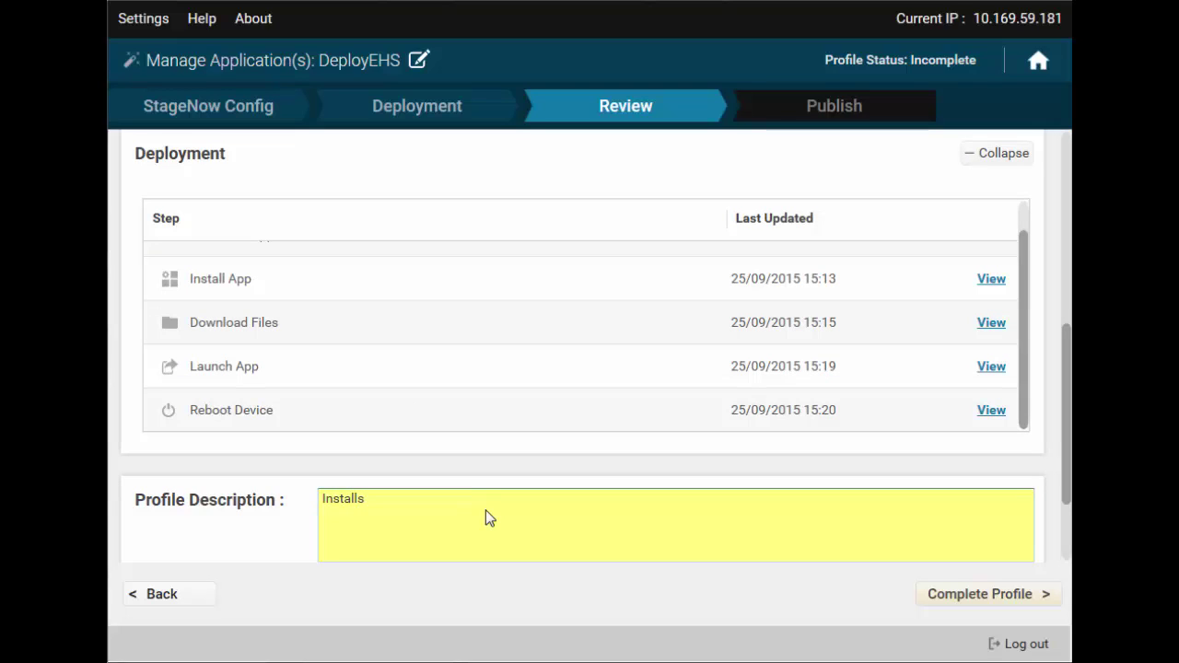
pyautogui.write(' EHS and config')
pyautogui.click(954, 603)
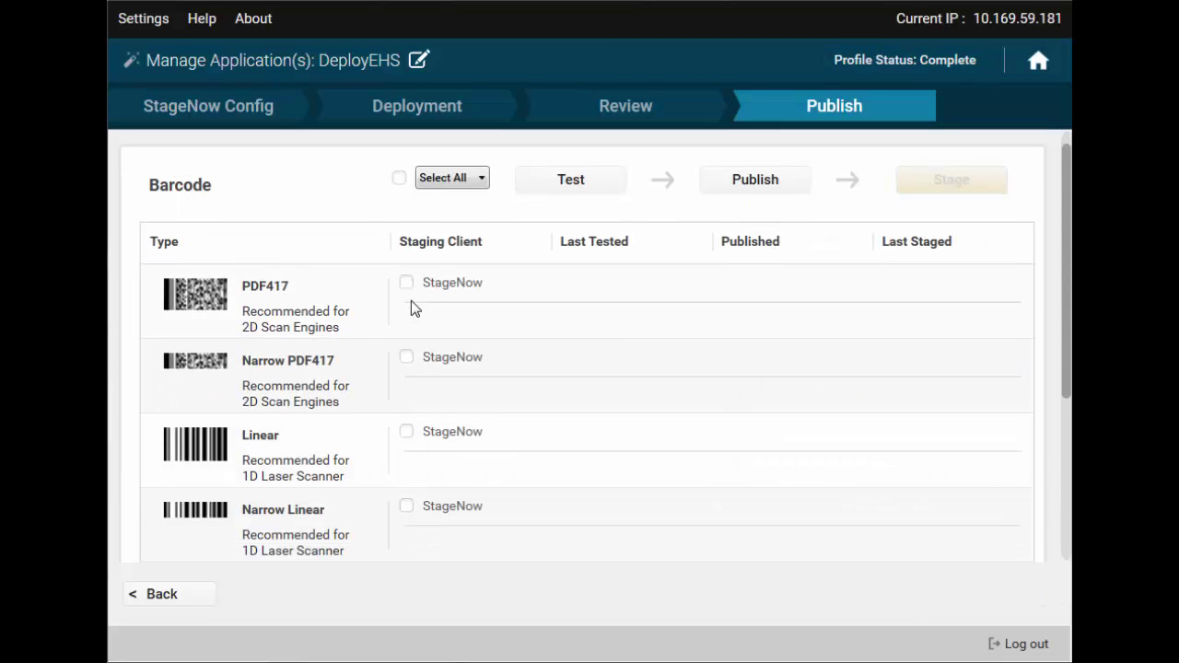
# - Publish the DeployEHS profile as PDF417 barcodes with instructions 'scan' and generate the staging PDF
pyautogui.click(408, 287)
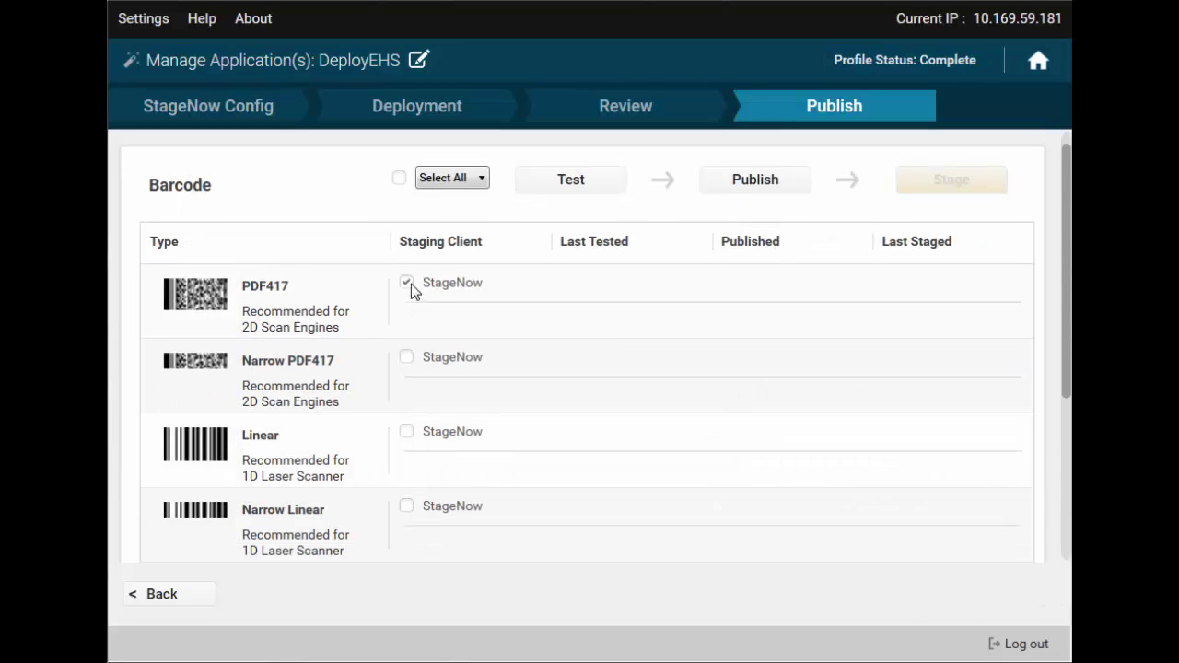
pyautogui.click(734, 182)
pyautogui.write('scan')
pyautogui.click(721, 449)
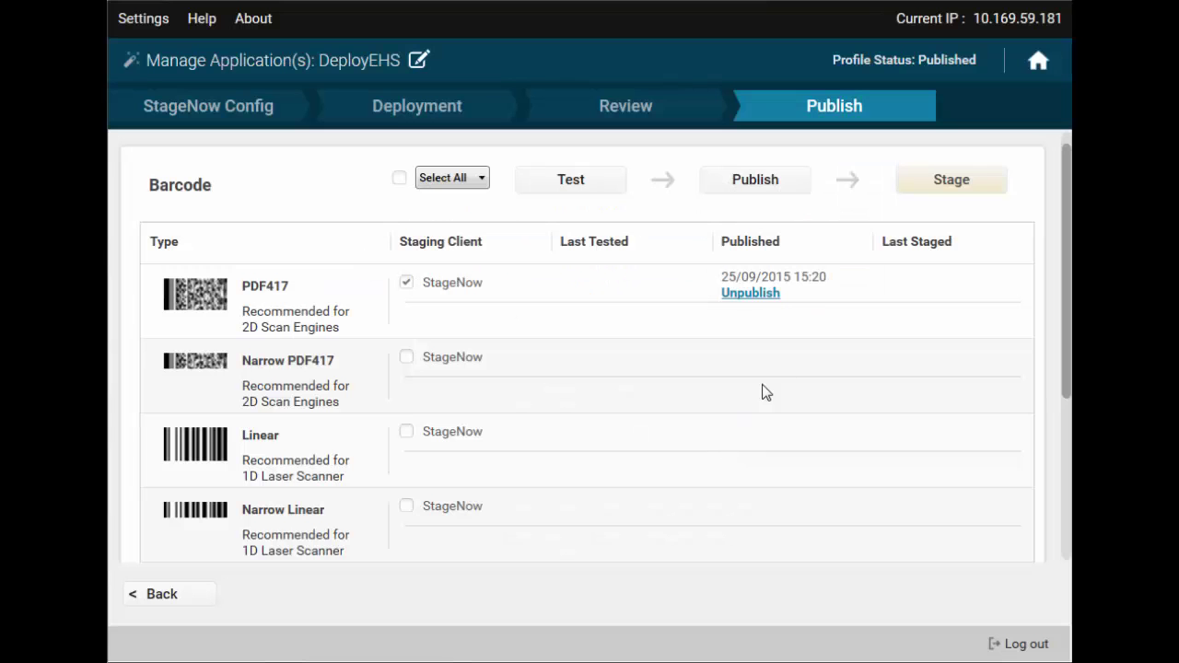
pyautogui.click(937, 187)
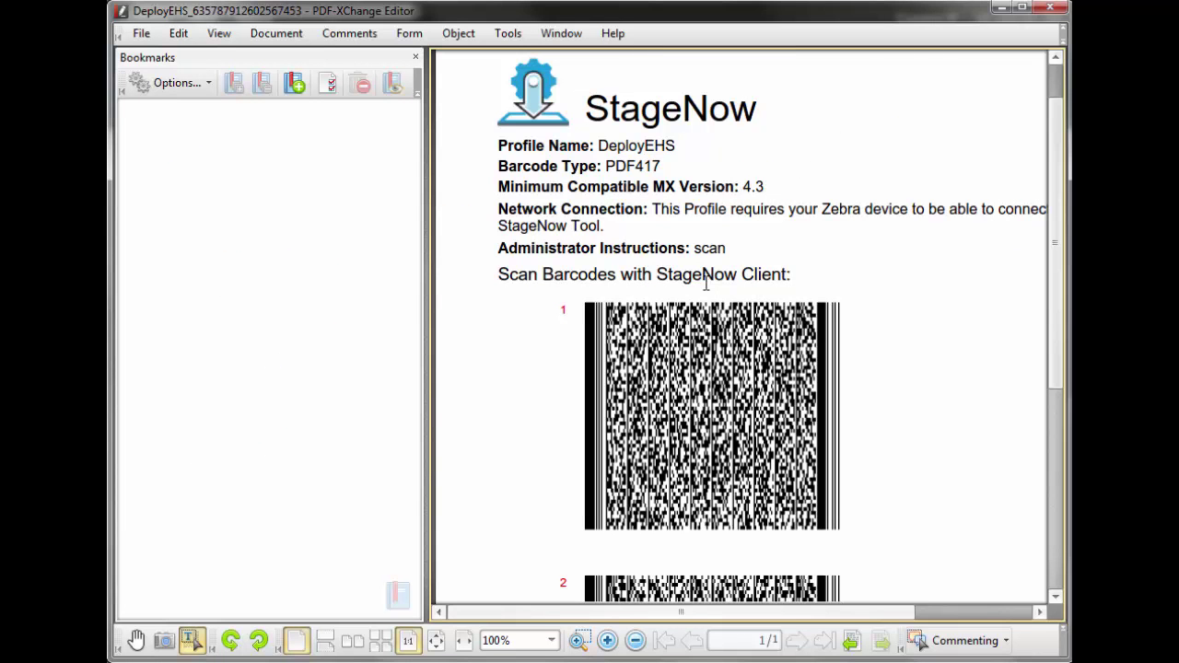
# - Scroll down the DeployEHS staging sheet to check the PDF417 barcodes
pyautogui.scroll(-1, 751, 401)
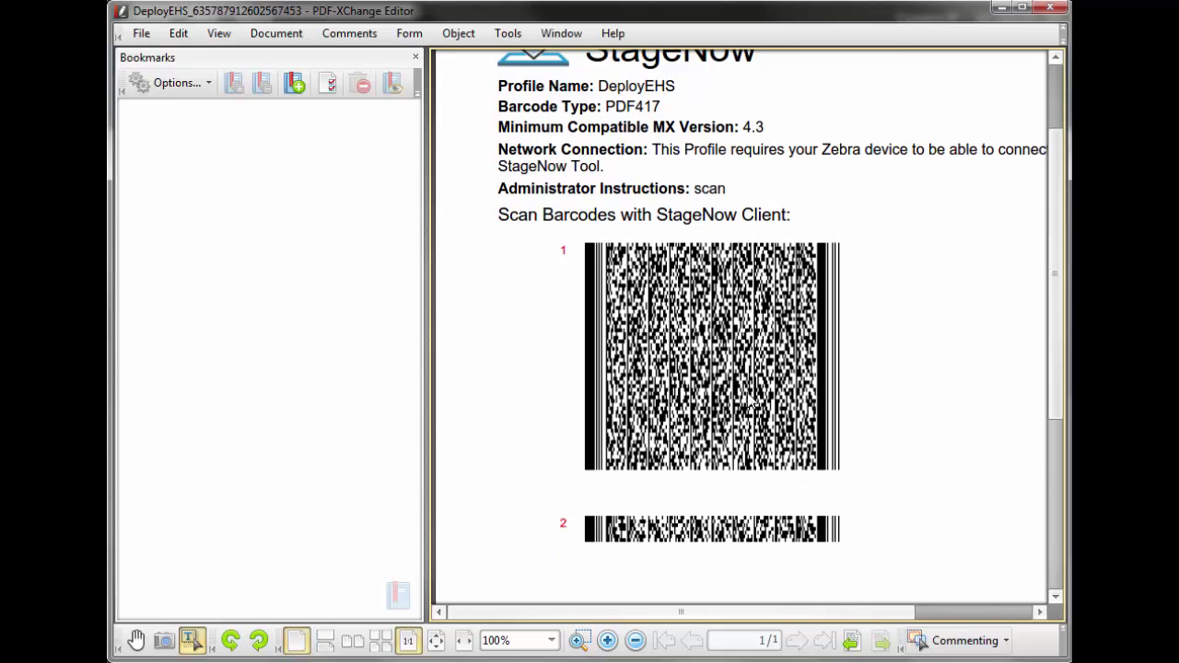